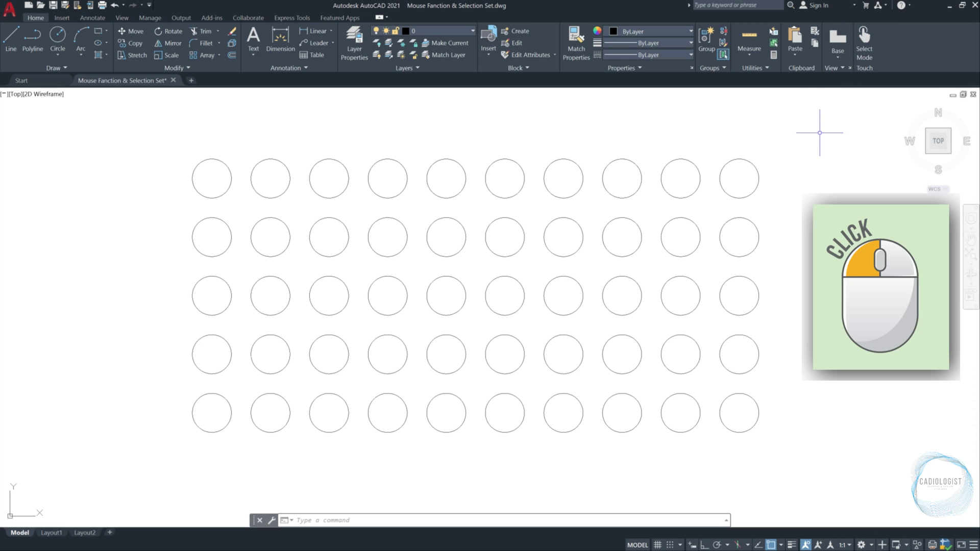
- Select the top row's two rightmost circles and the circle below, then clear the selection
left_click(719, 178)
left_click(700, 179)
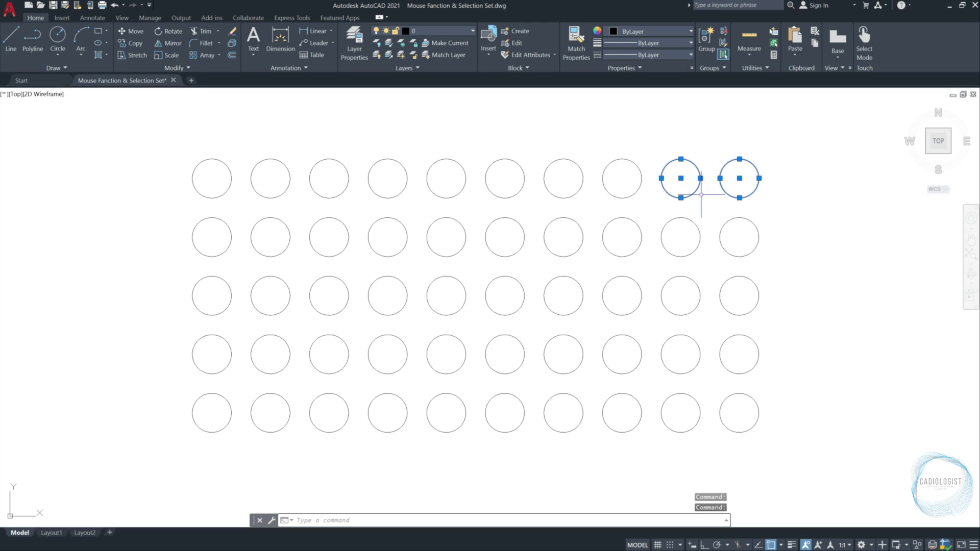
left_click(700, 226)
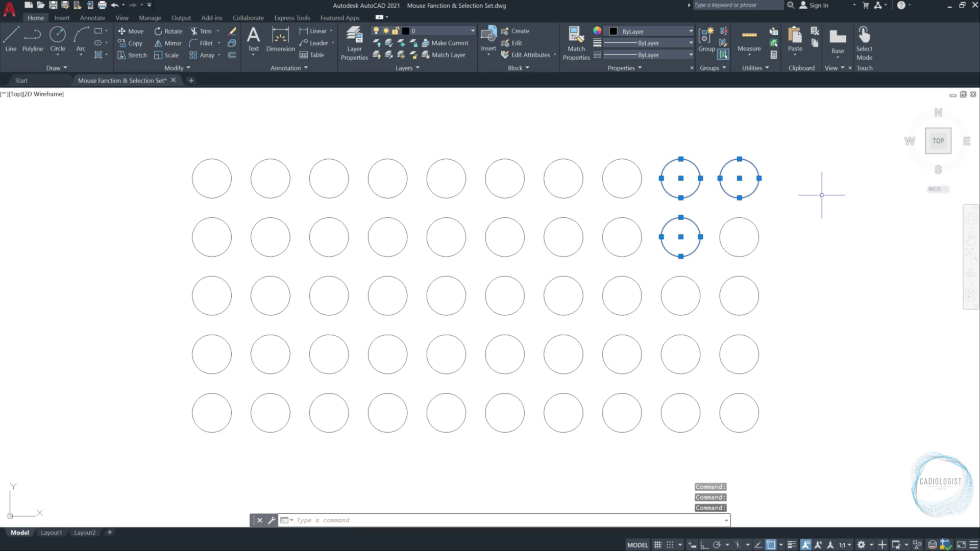
key("Escape")
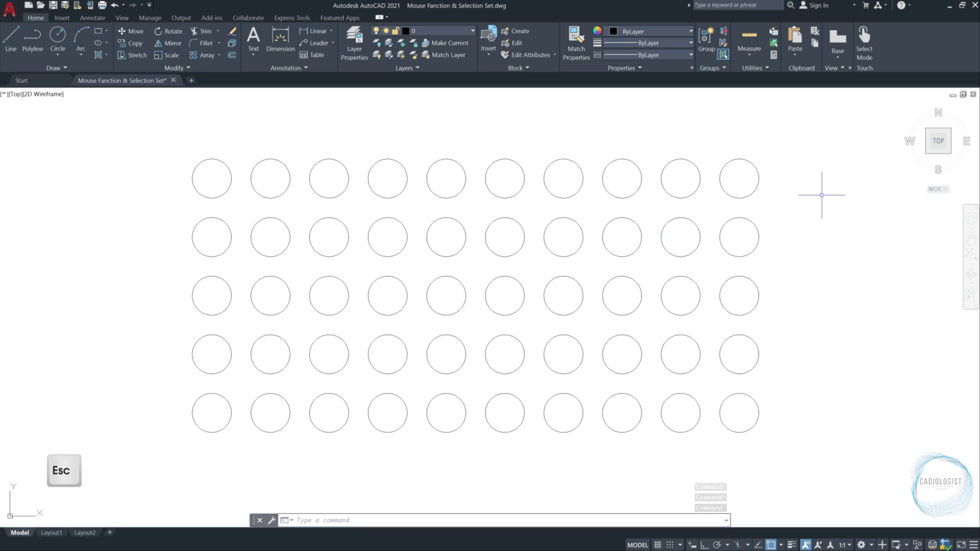
key("Escape")
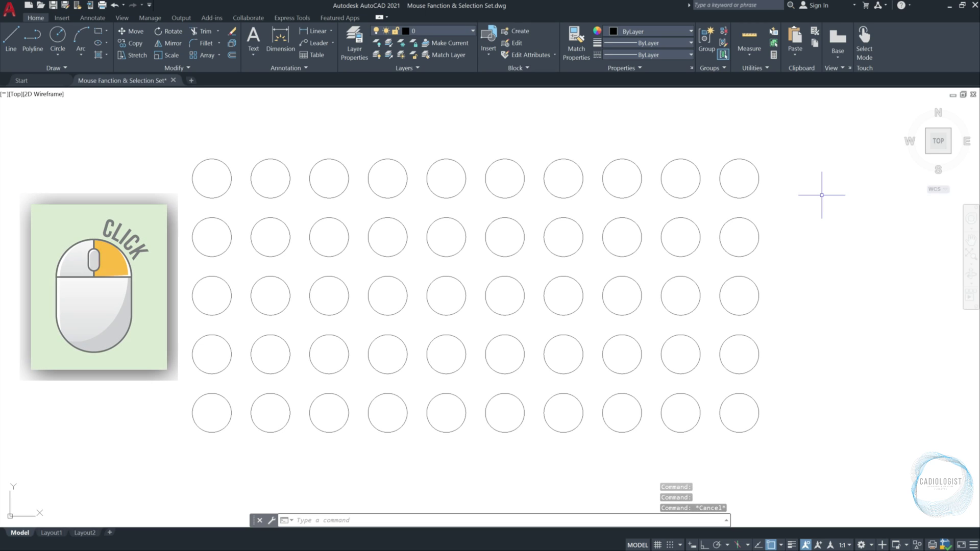
- Show the drawing-area shortcut menu and its Clipboard submenu, then dismiss it
right_click(817, 202)
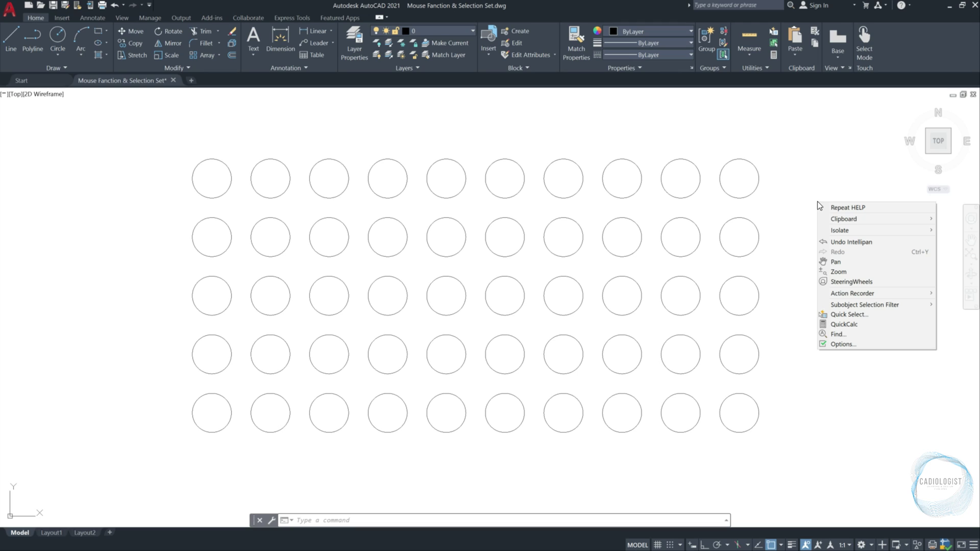
key("space")
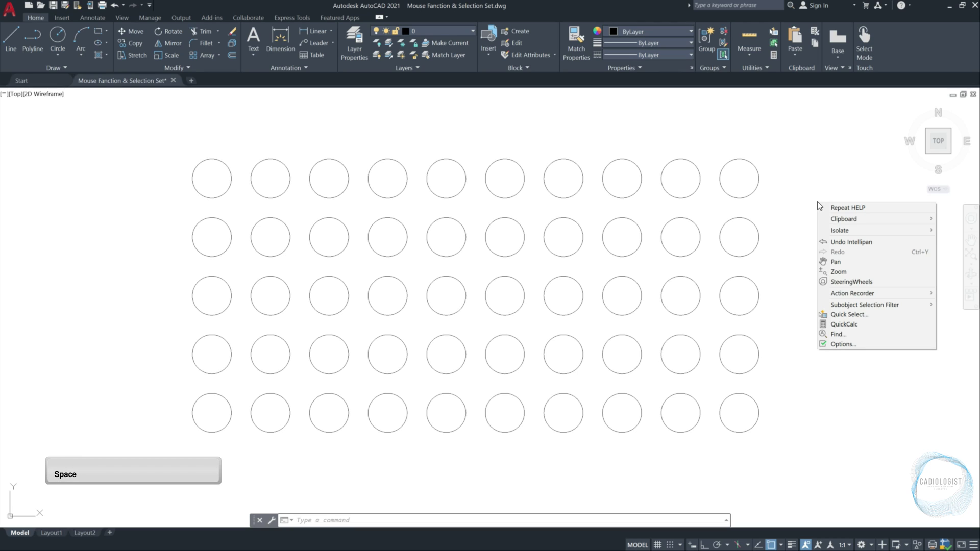
mouse_move(826, 219)
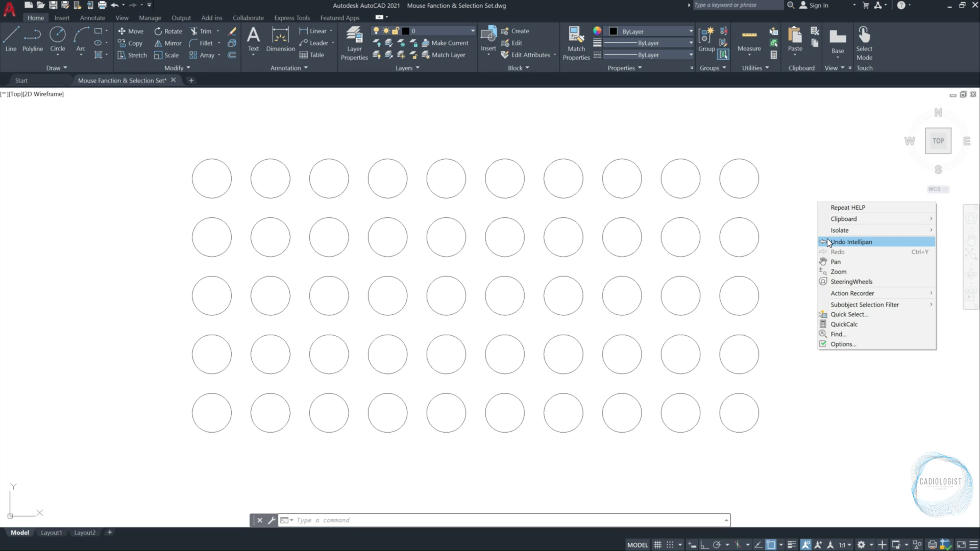
key("Escape")
- Close the shortcut menu, window-select the three middle rows of circles, then clear the selection
left_click(827, 241)
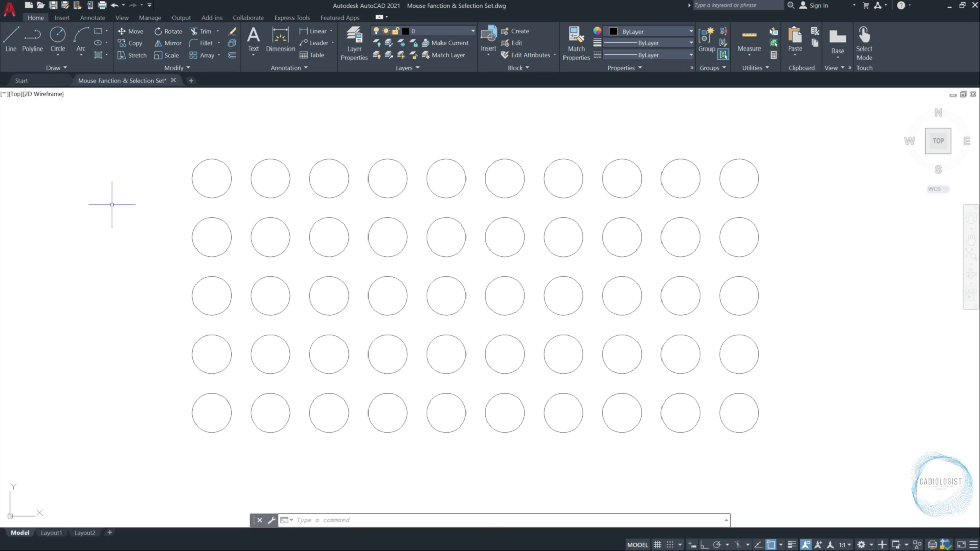
left_click(112, 204)
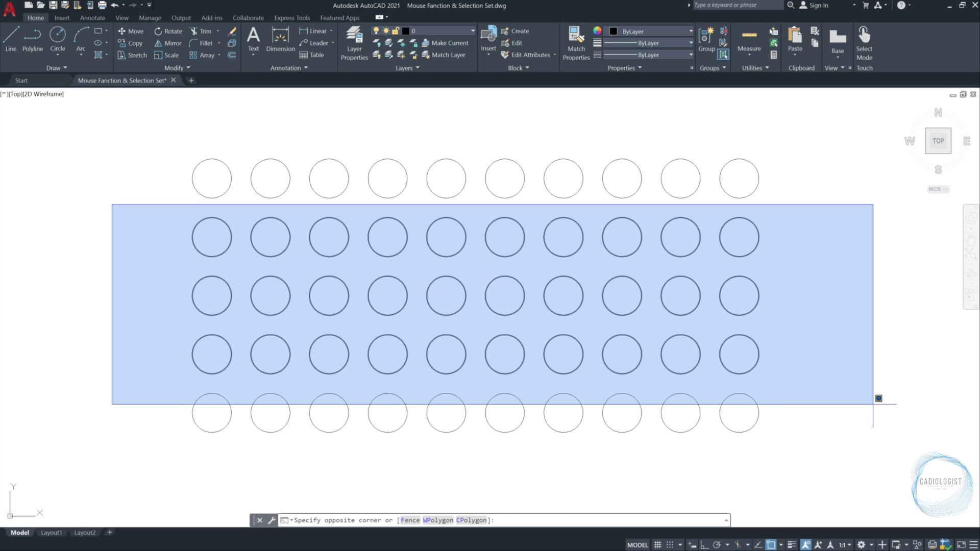
left_click(873, 404)
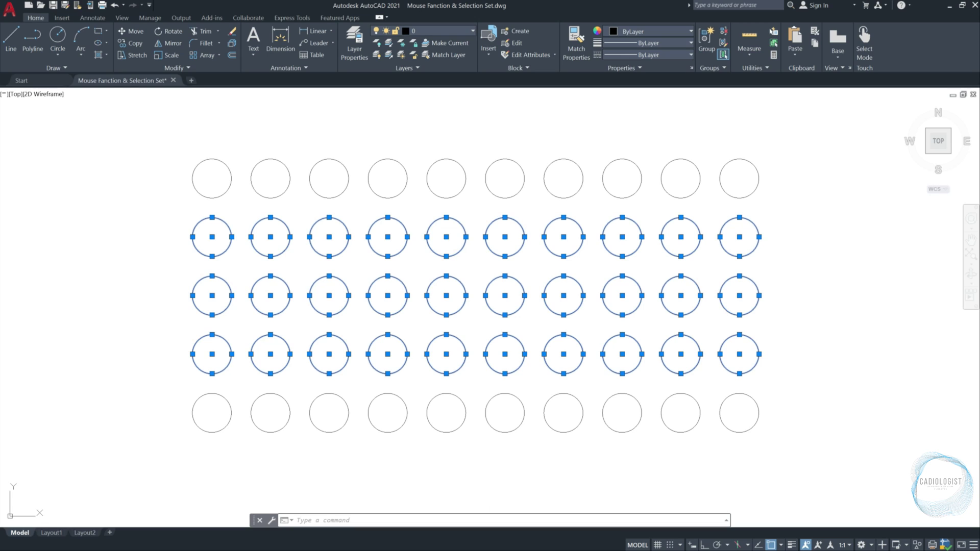
key("Escape")
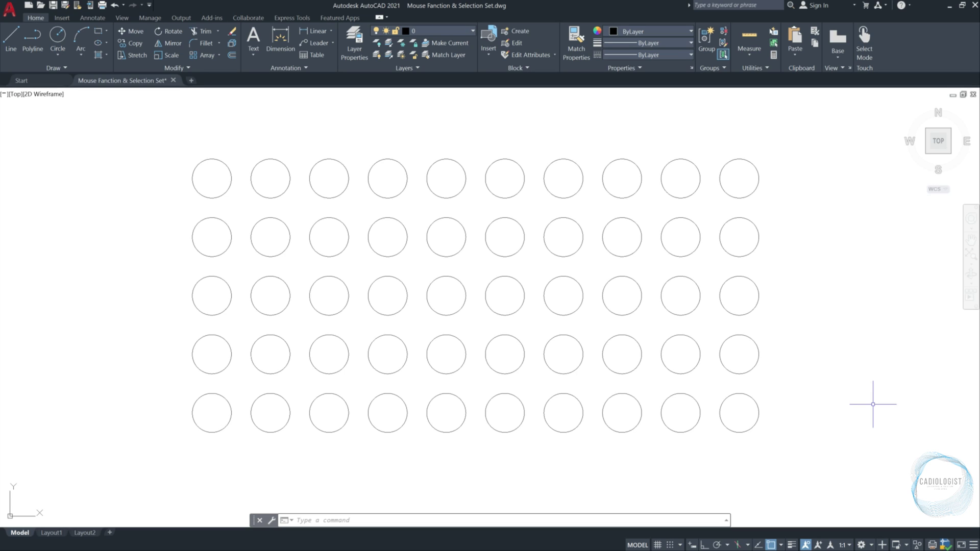
- Crossing-select the lower four rows of circles from right to left
left_click(800, 402)
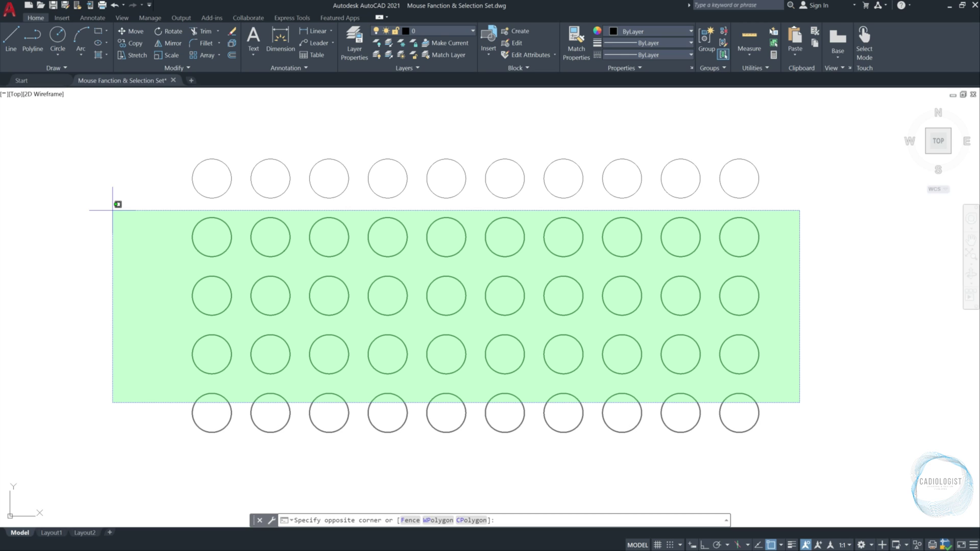
left_click(113, 210)
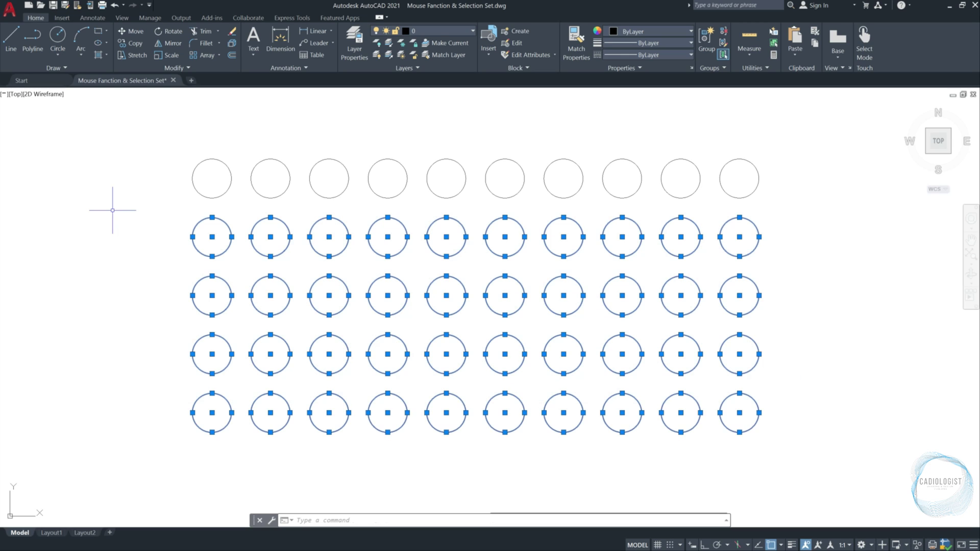
- Remove the third and fourth rows of circles from the selection
left_click(146, 265, "shift")
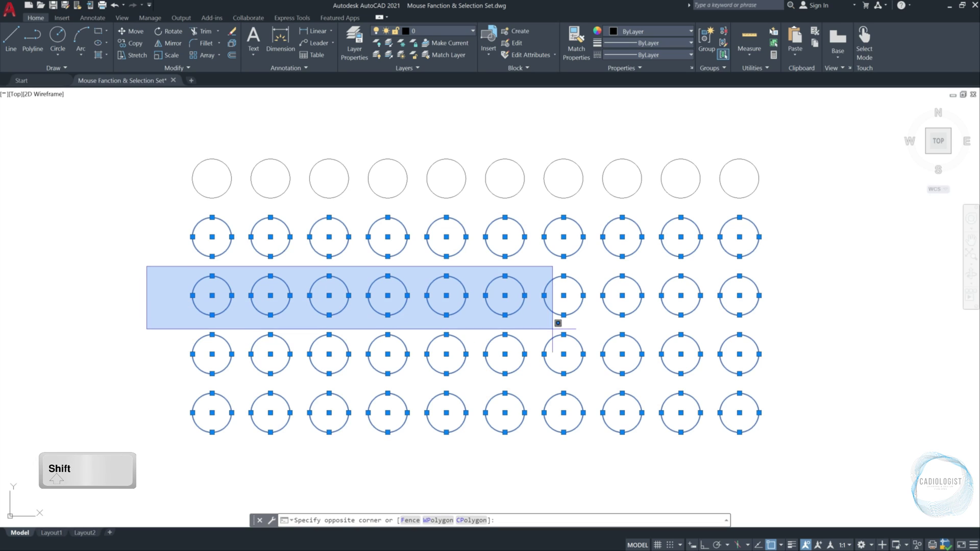
left_click(844, 321, "shift")
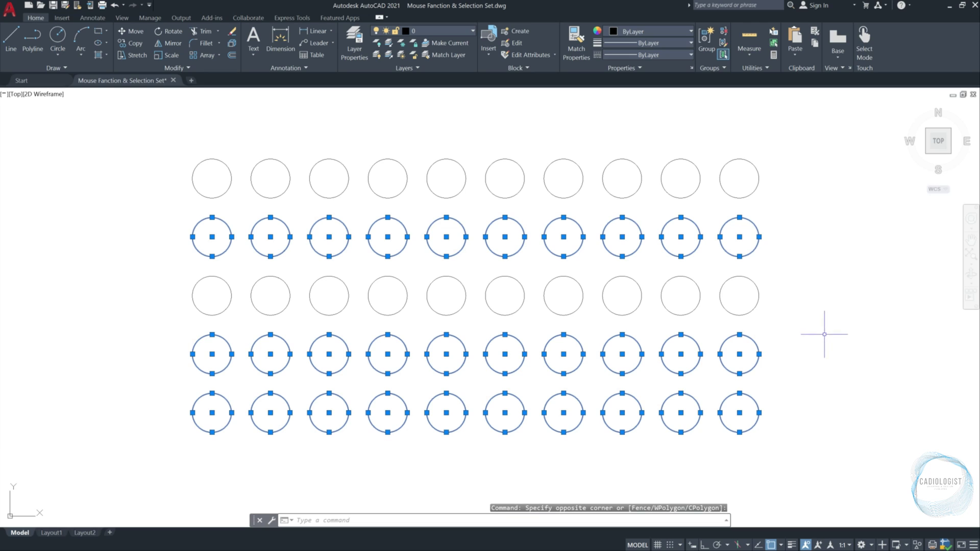
left_click(817, 330)
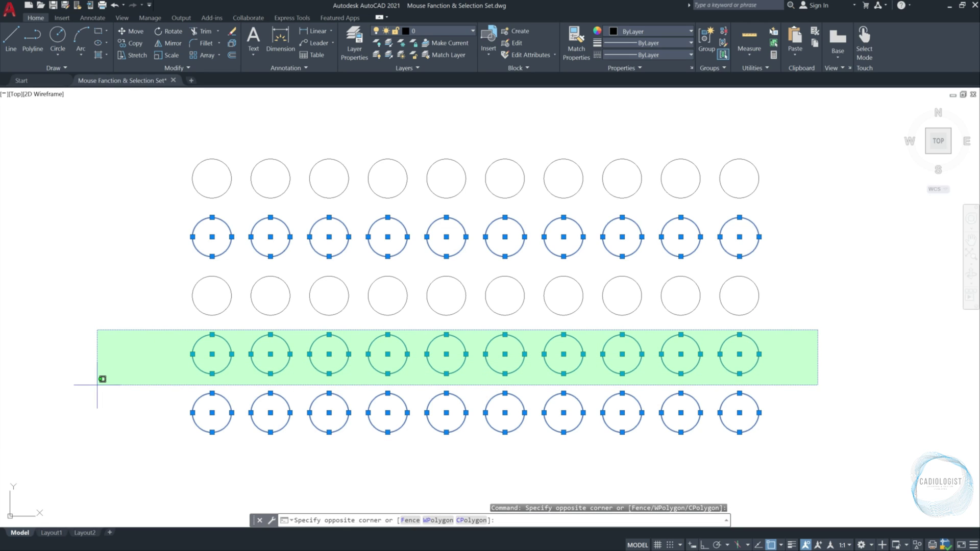
left_click(97, 385, "shift")
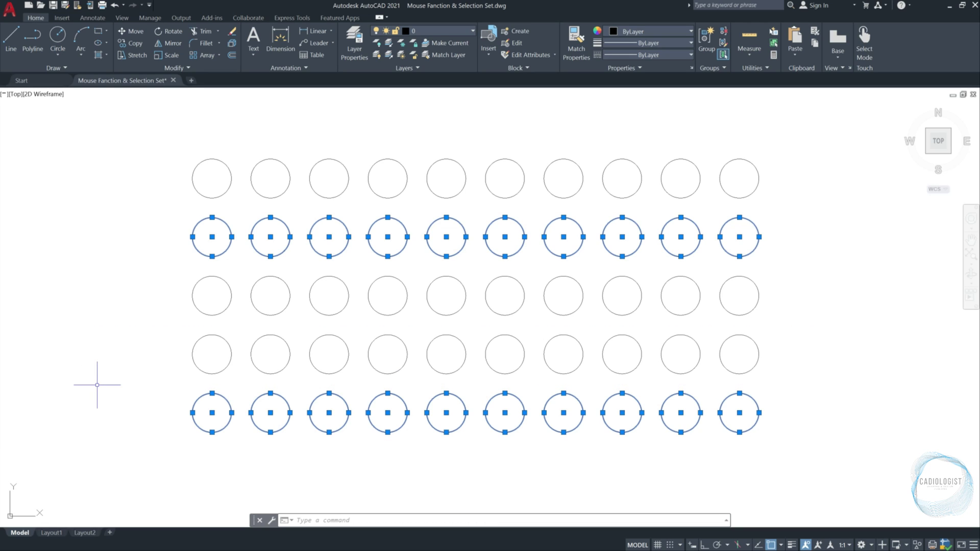
- Deselect four individual circles in the bottom row and row two
left_click(225, 396, "shift")
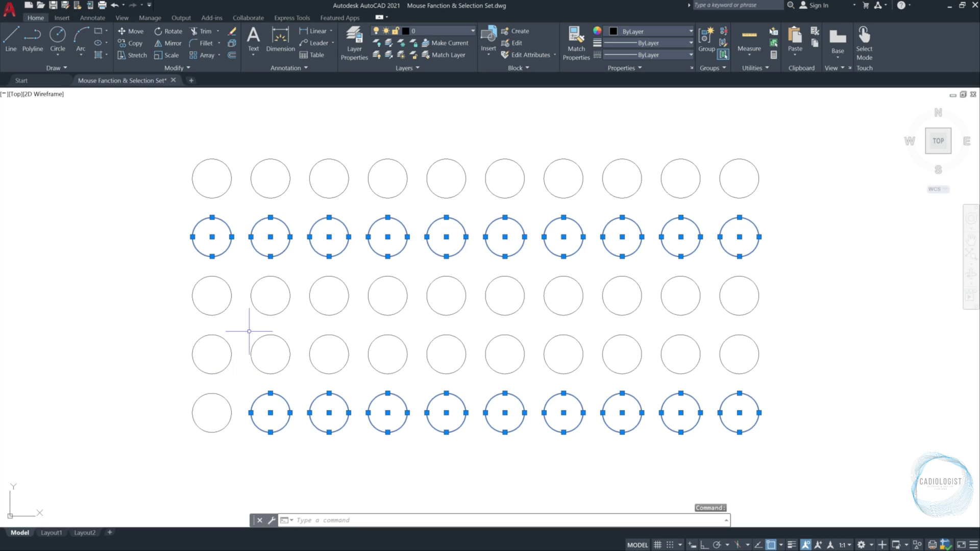
left_click(284, 250, "shift")
left_click(343, 400, "shift")
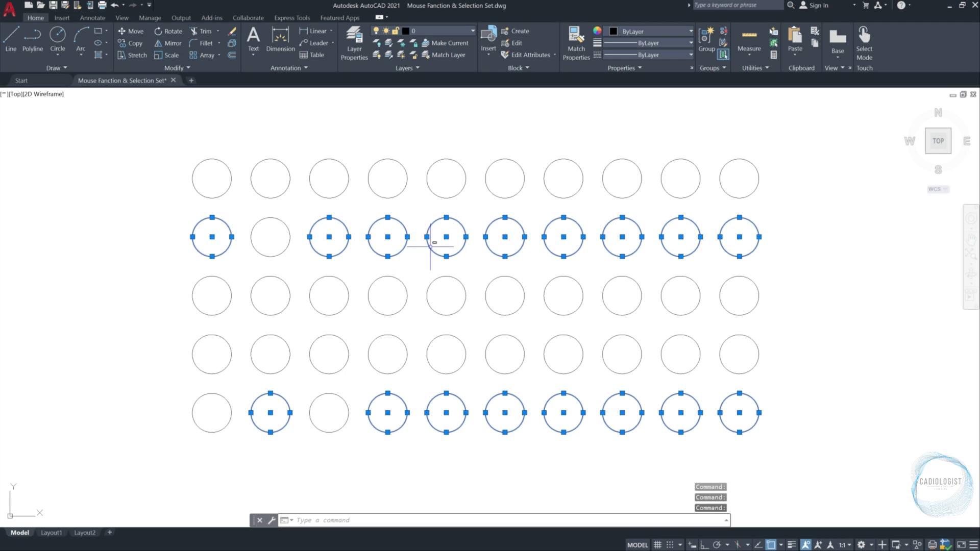
left_click(403, 251, "shift")
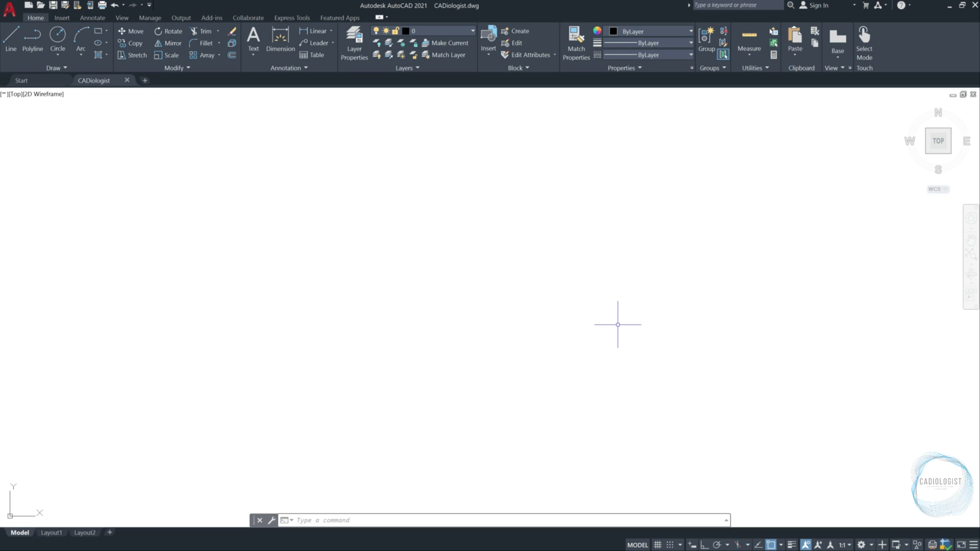
- Set drawing units to Decimal length with precision 0 and Millimeters insertion scale
left_click(6, 14)
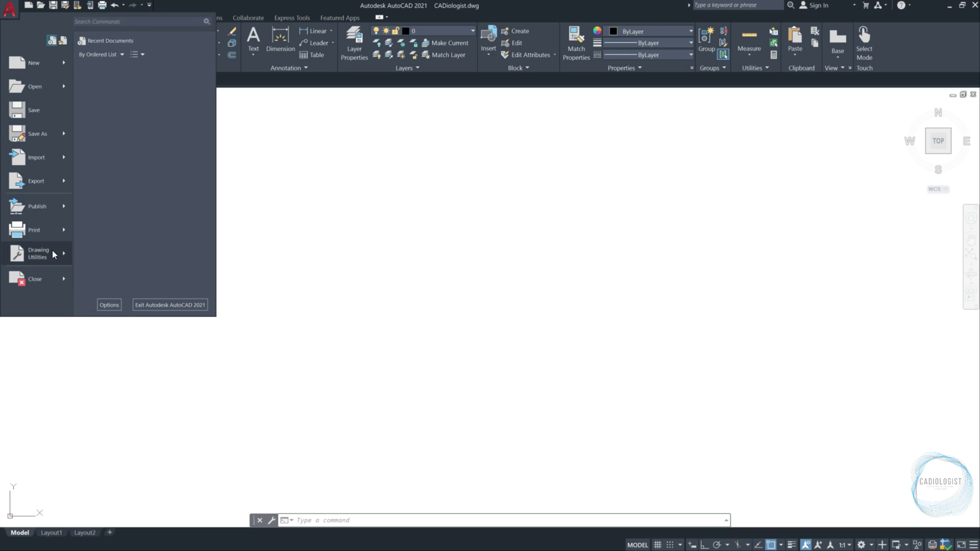
mouse_move(52, 250)
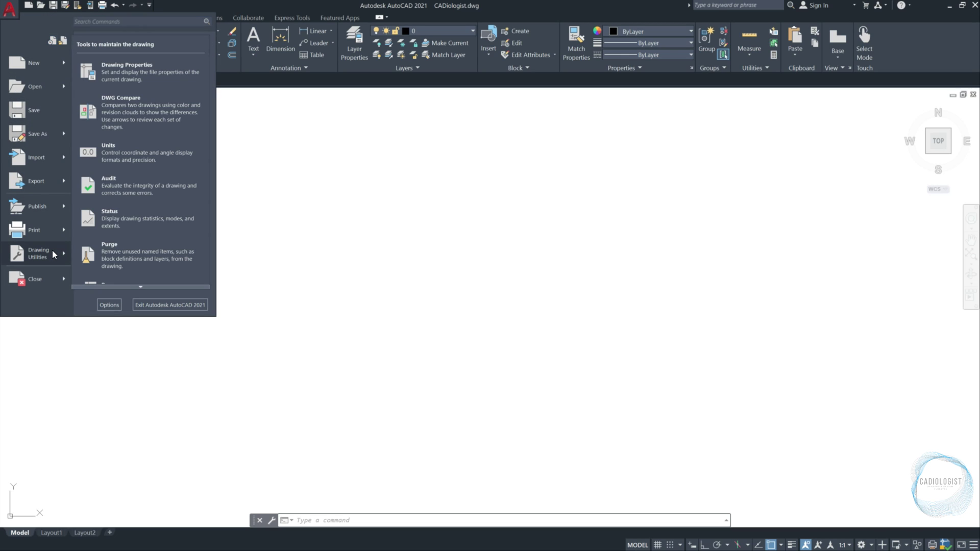
left_click(119, 153)
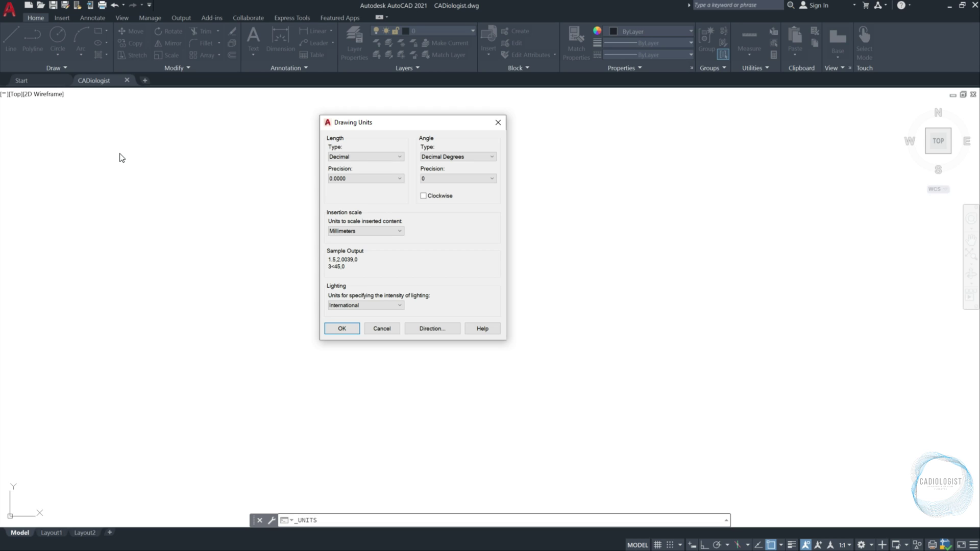
left_click(366, 156)
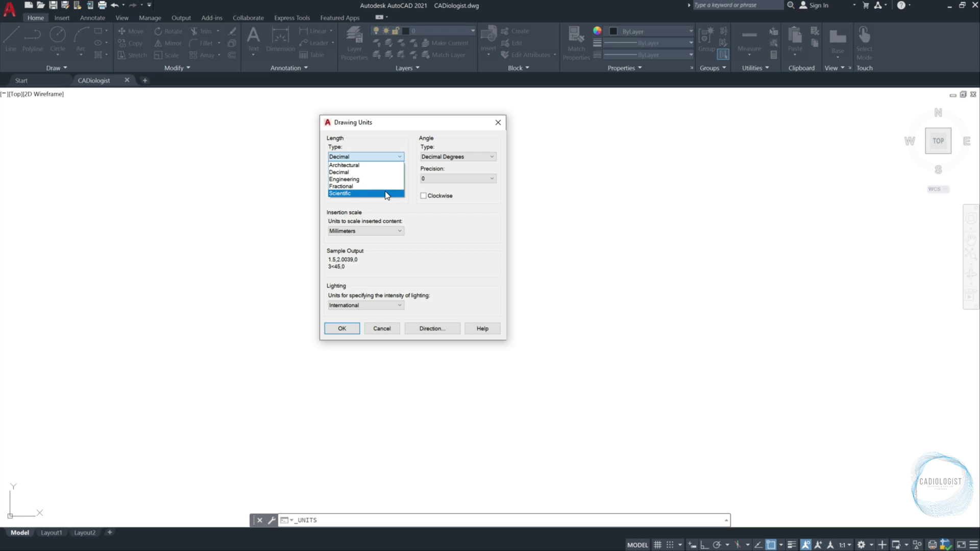
left_click(384, 173)
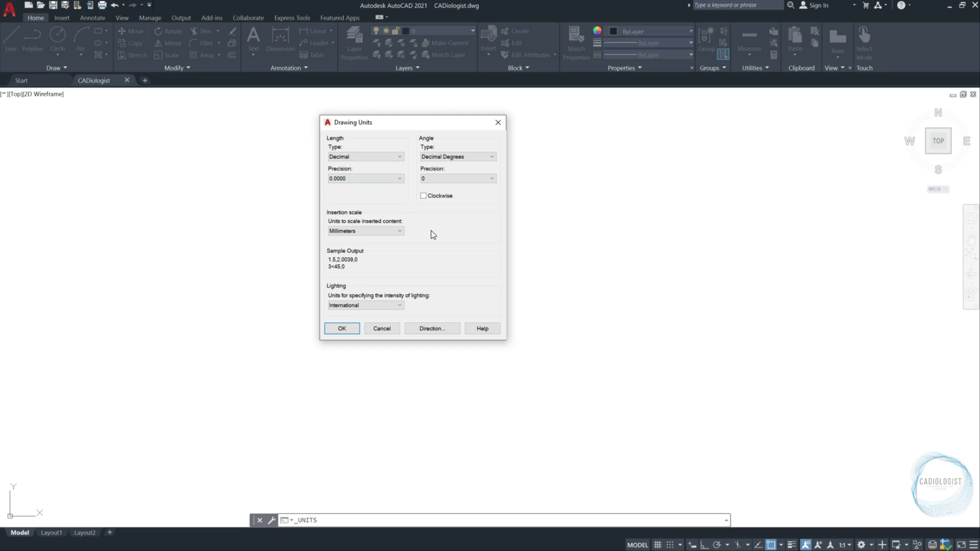
left_click(400, 231)
left_click(364, 266)
left_click(392, 179)
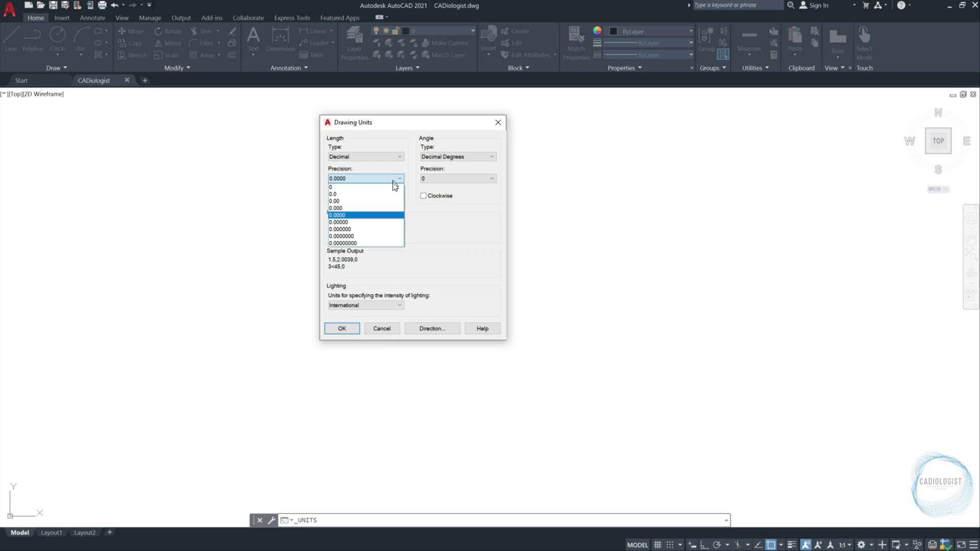
left_click(393, 188)
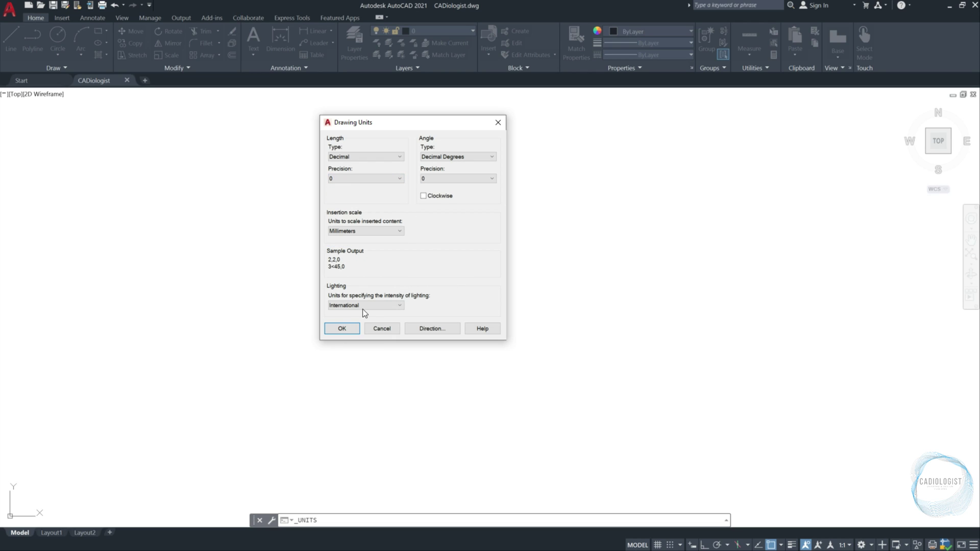
left_click(342, 328)
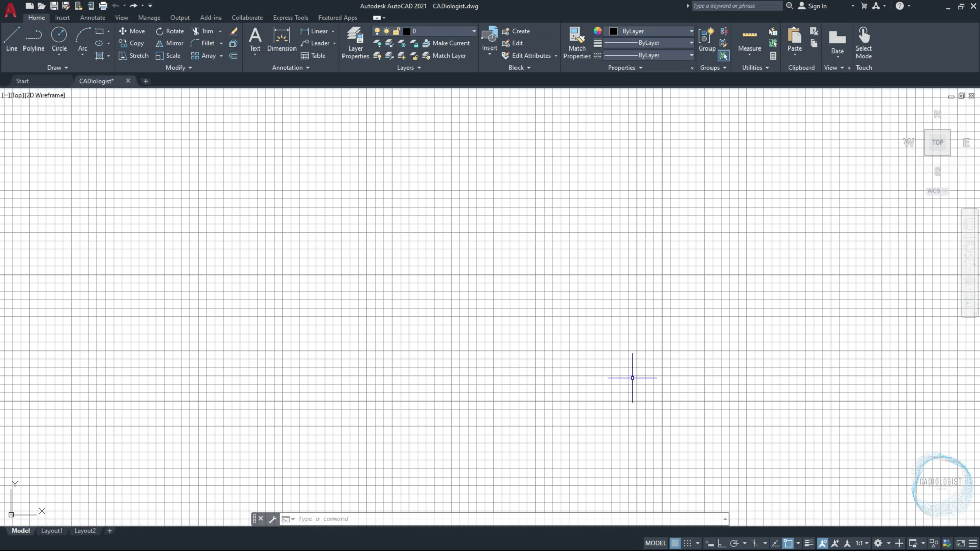
- Toggle Grid, Ortho and Polar, ending with grid, ortho, polar tracking and object snap off
left_click(675, 543)
left_click(675, 543)
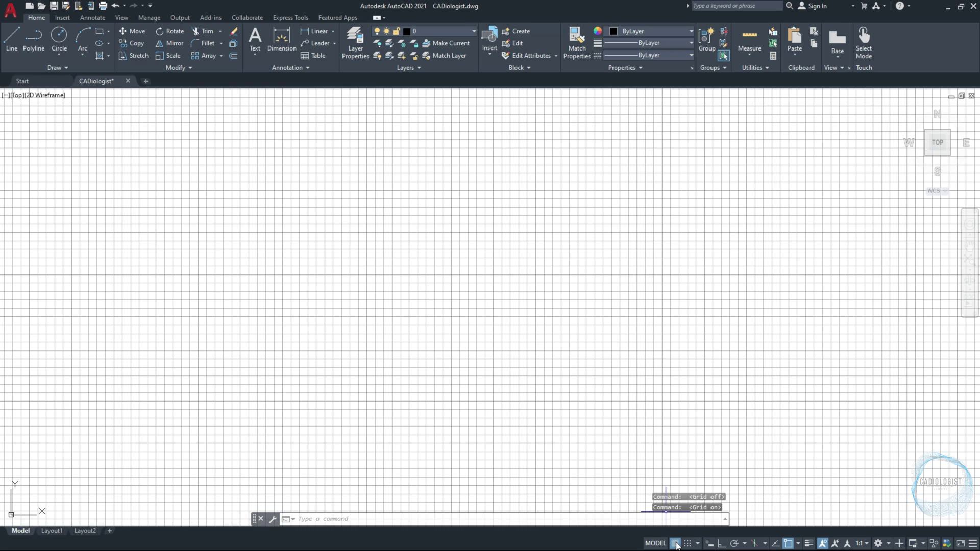
left_click(675, 544)
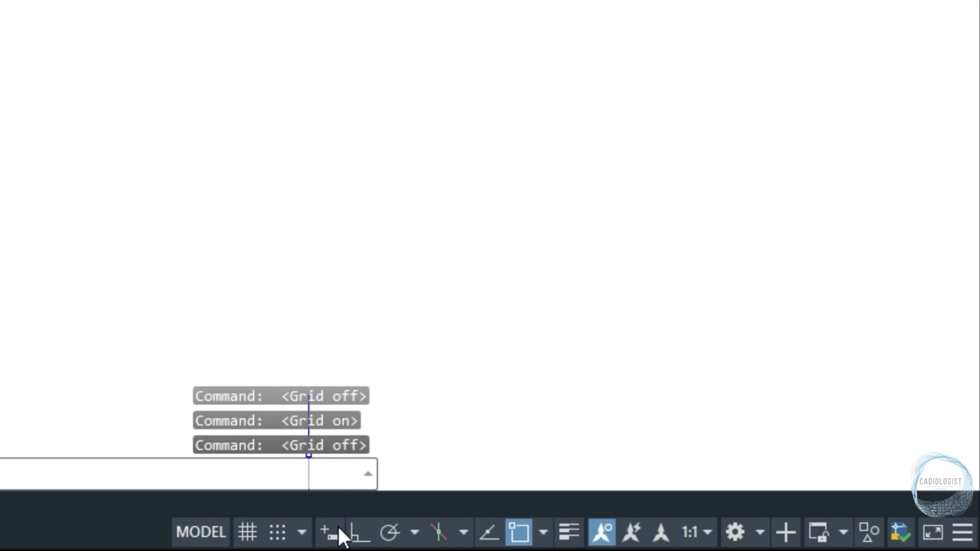
left_click(362, 533)
left_click(363, 533)
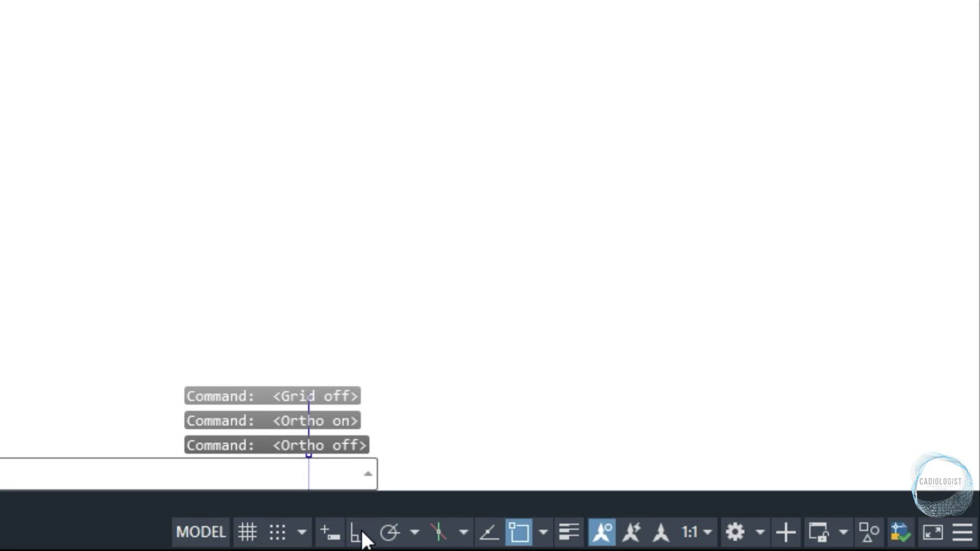
left_click(389, 533)
left_click(389, 533)
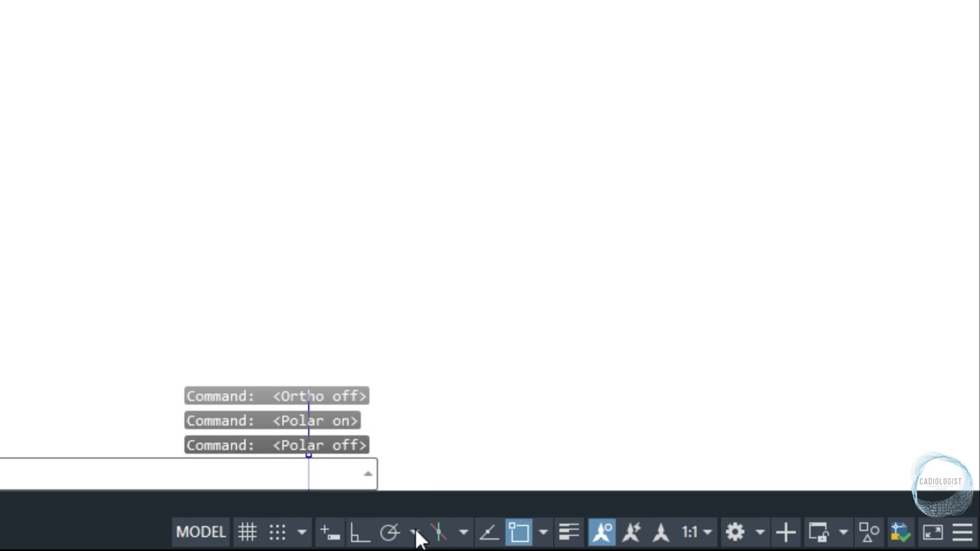
left_click(519, 533)
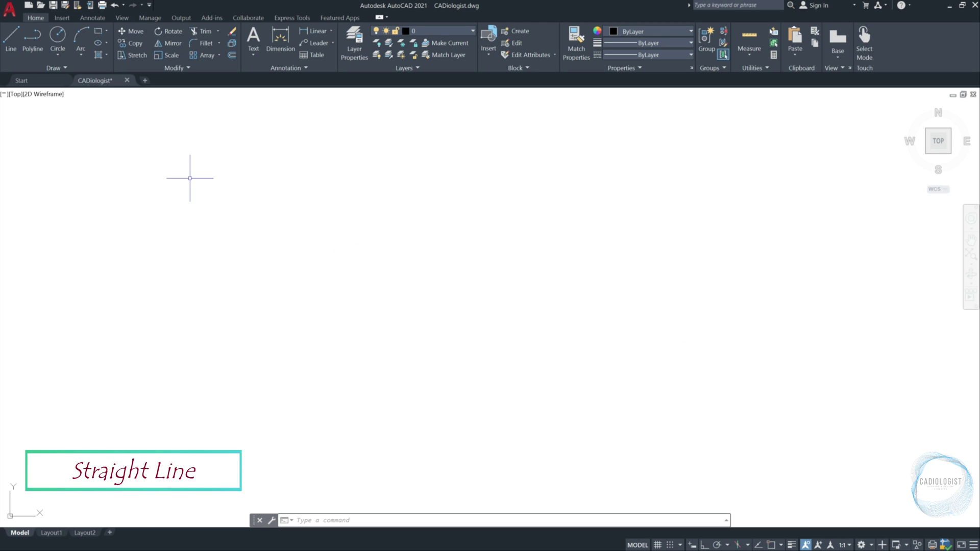
- Draw a seven-segment stepped line outline, leaving its left side open
left_click(11, 38)
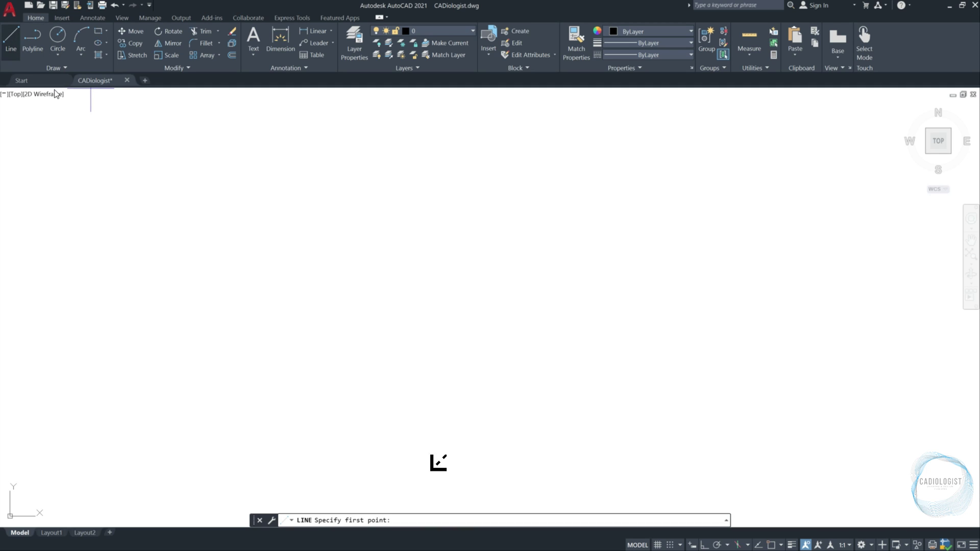
left_click(260, 320)
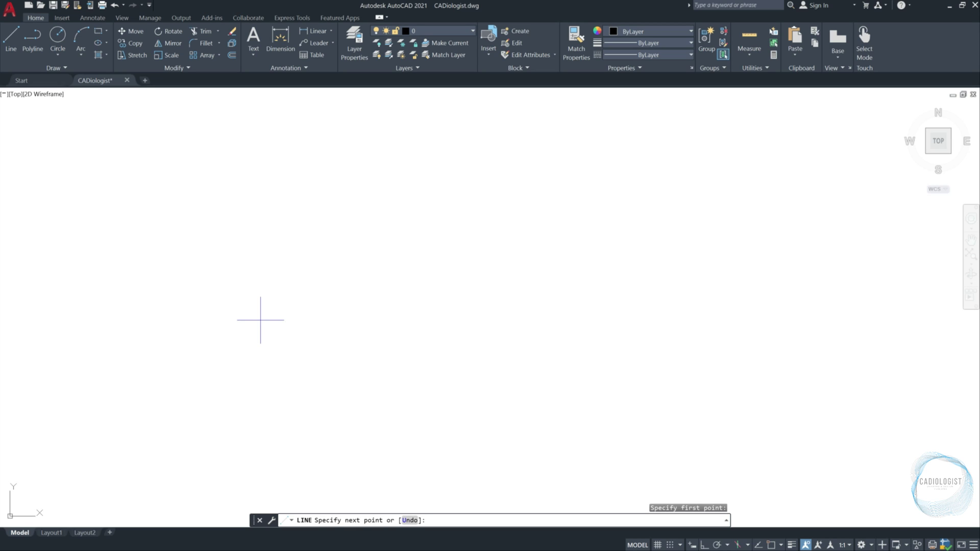
left_click(513, 320)
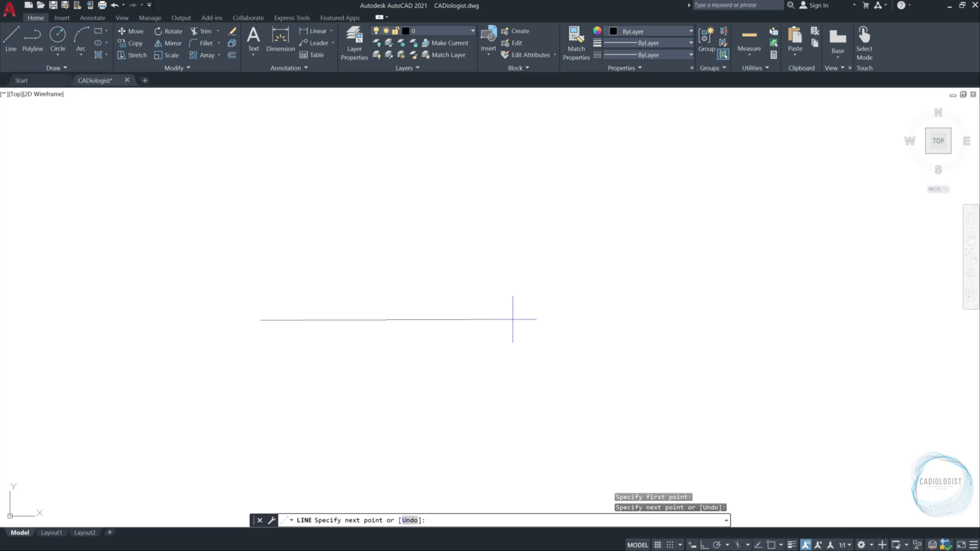
left_click(512, 384)
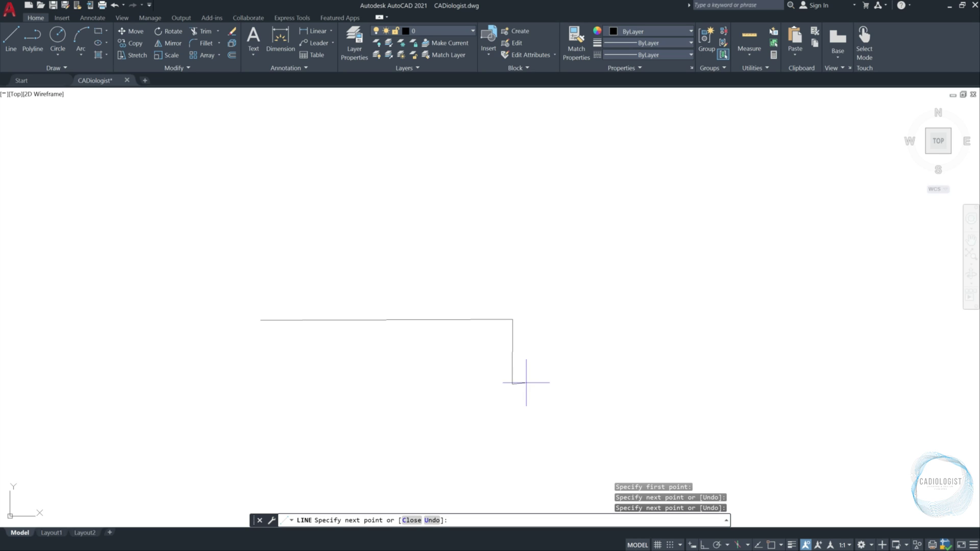
left_click(661, 382)
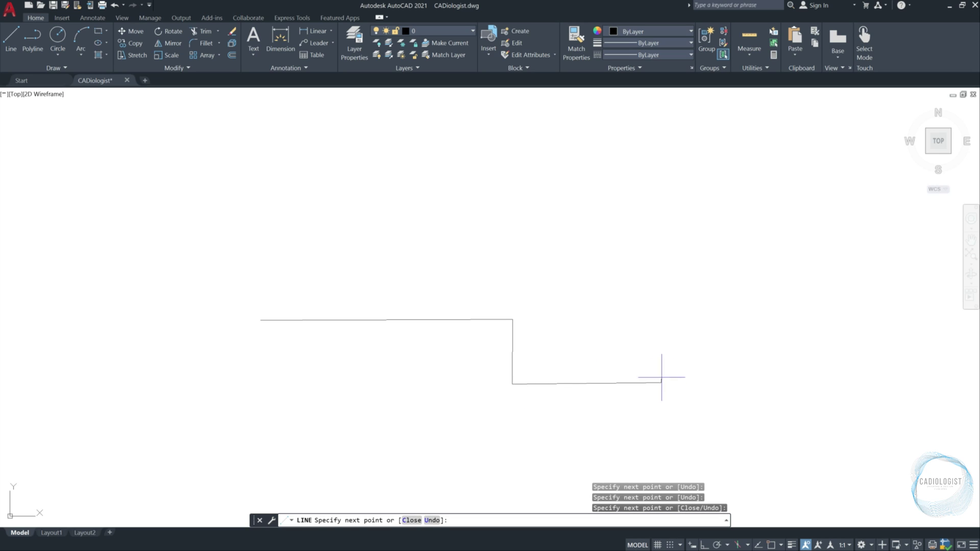
left_click(663, 294)
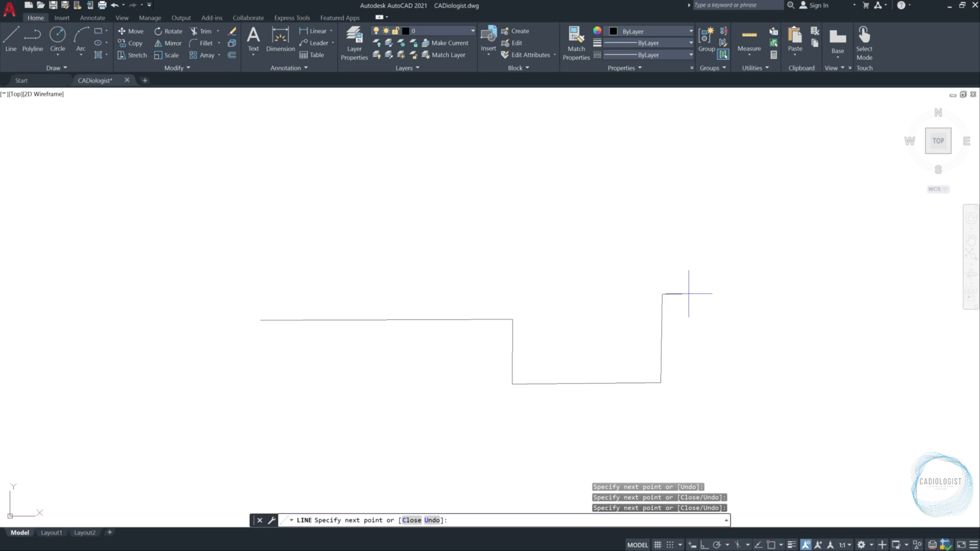
left_click(781, 293)
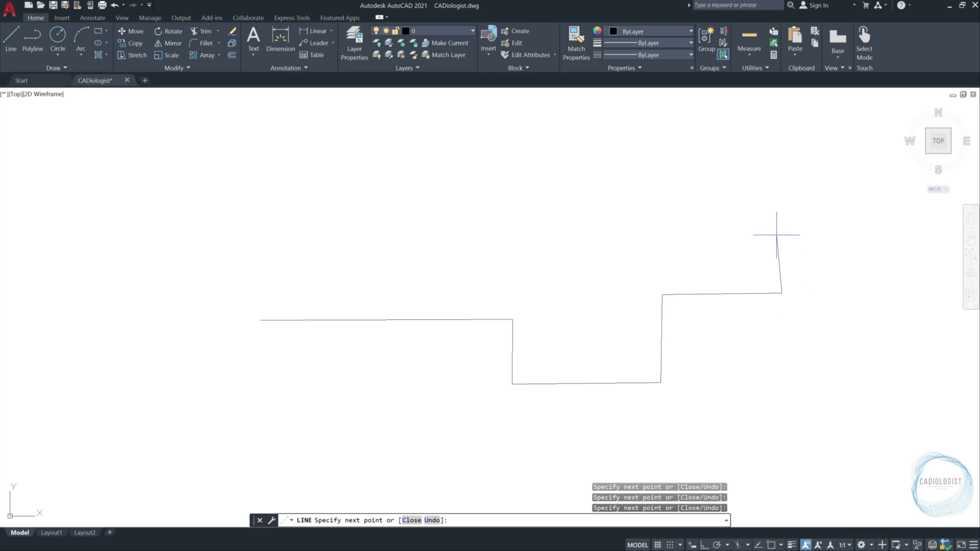
left_click(782, 230)
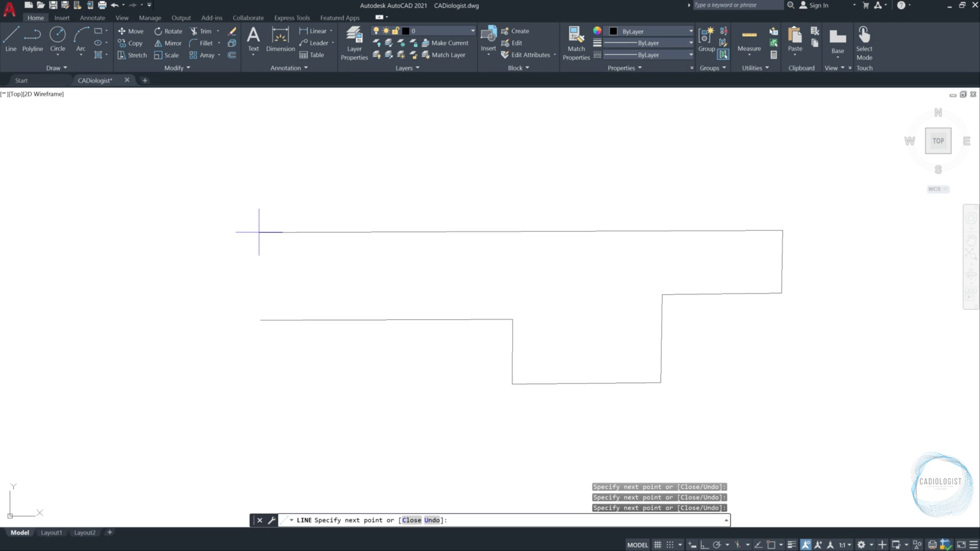
key("Escape")
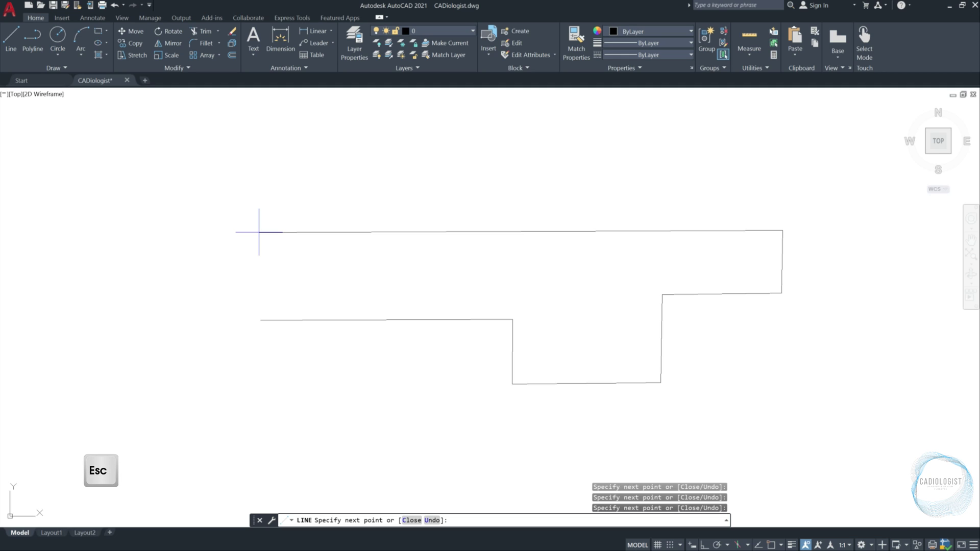
key("Return")
left_click(259, 233)
key("space")
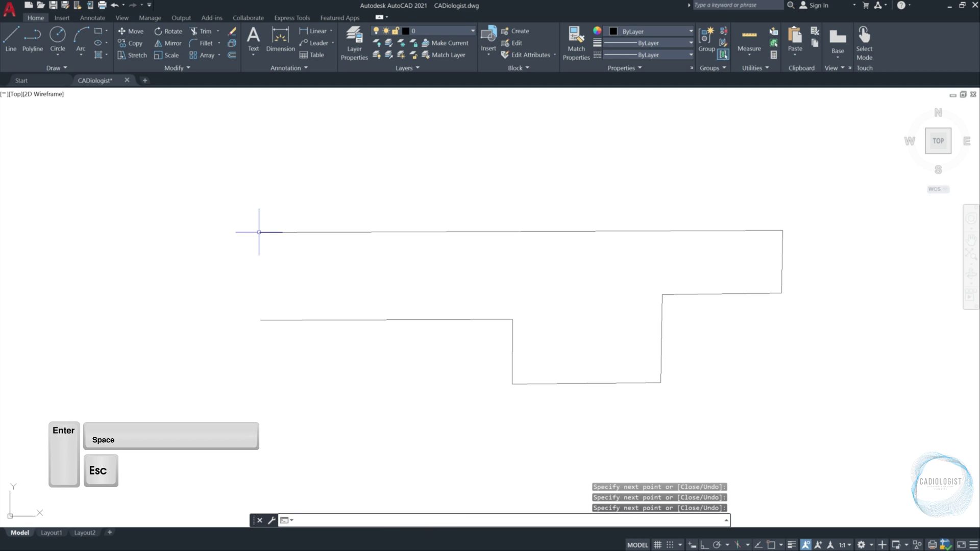
- Zoom out and draw a second stepped line outline above the first, closed to its start point
scroll(406, 327, "down", 3)
middle_click_drag(356, 379, 318, 447)
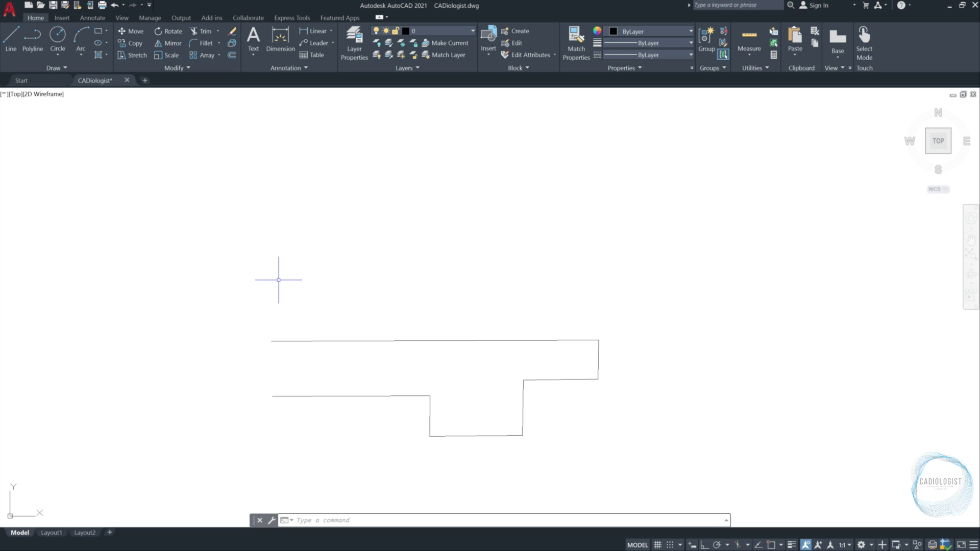
type("l")
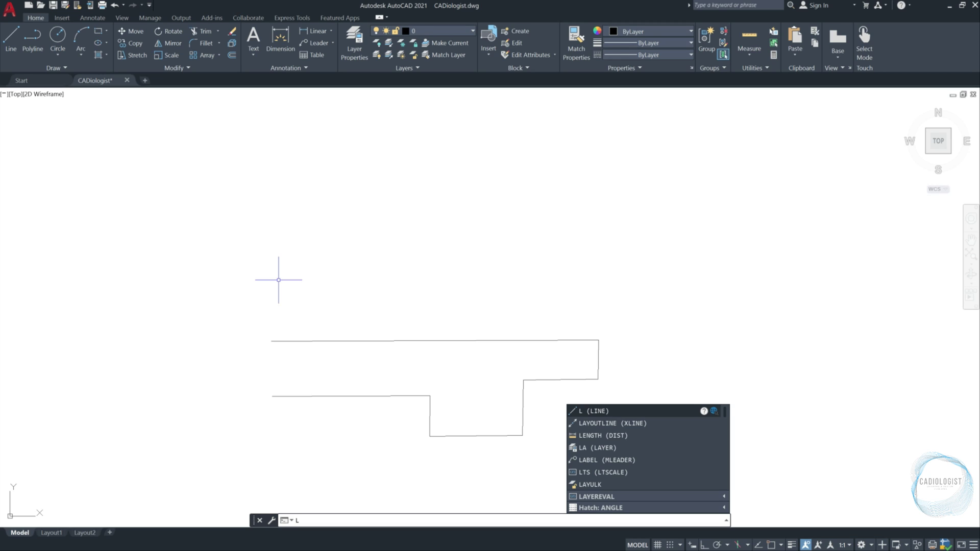
key("Return")
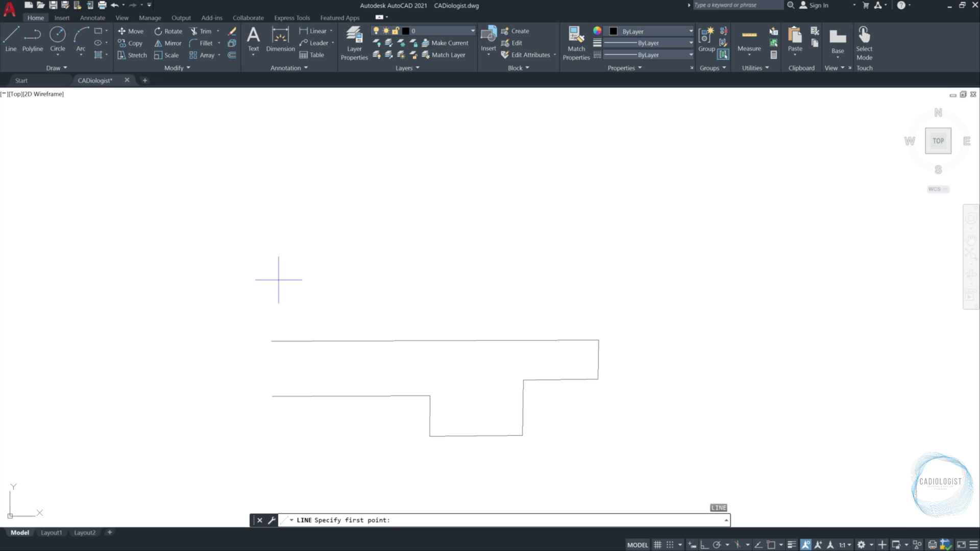
left_click(268, 242)
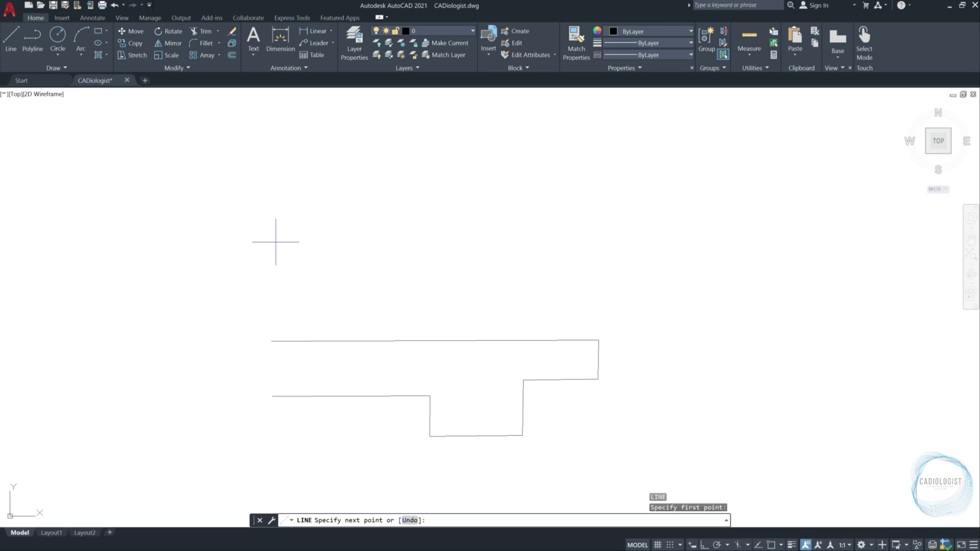
left_click(422, 242)
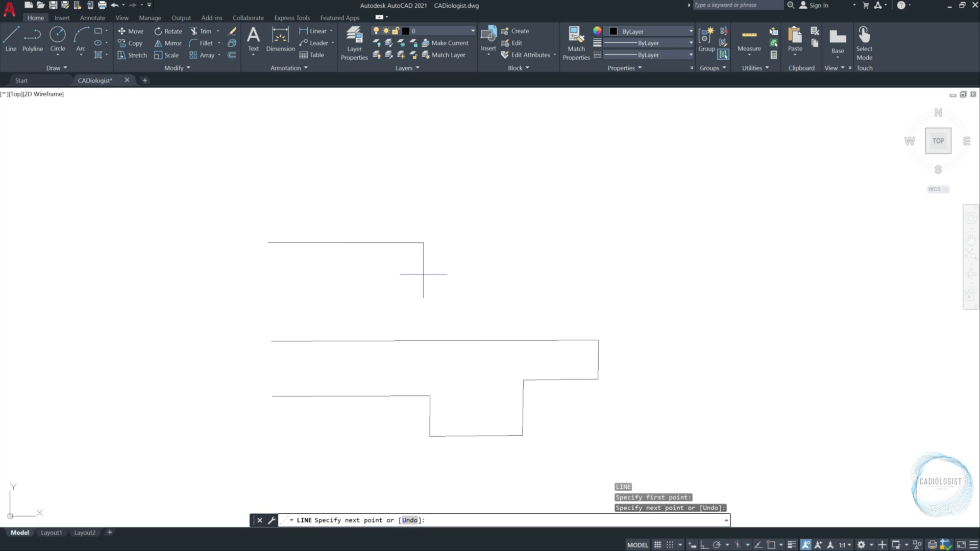
left_click(423, 289)
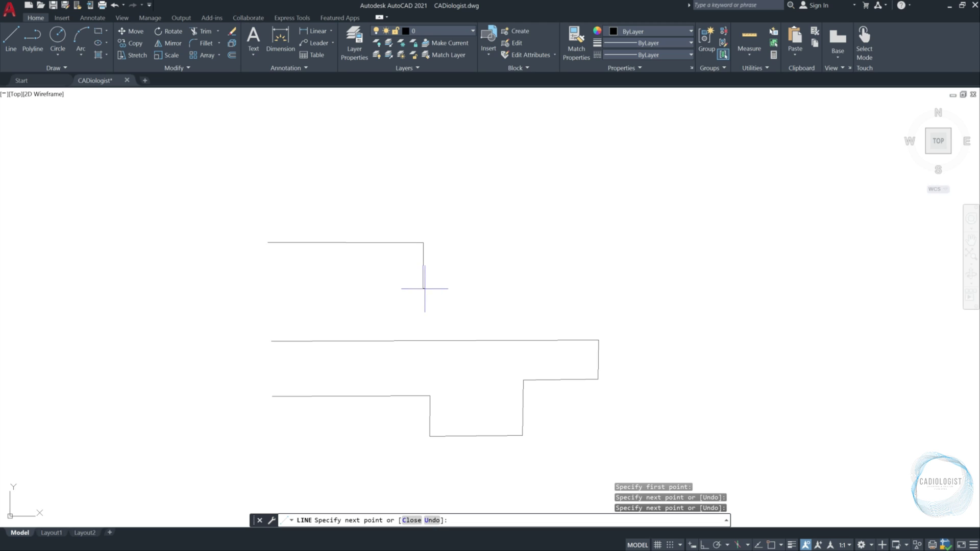
left_click(521, 286)
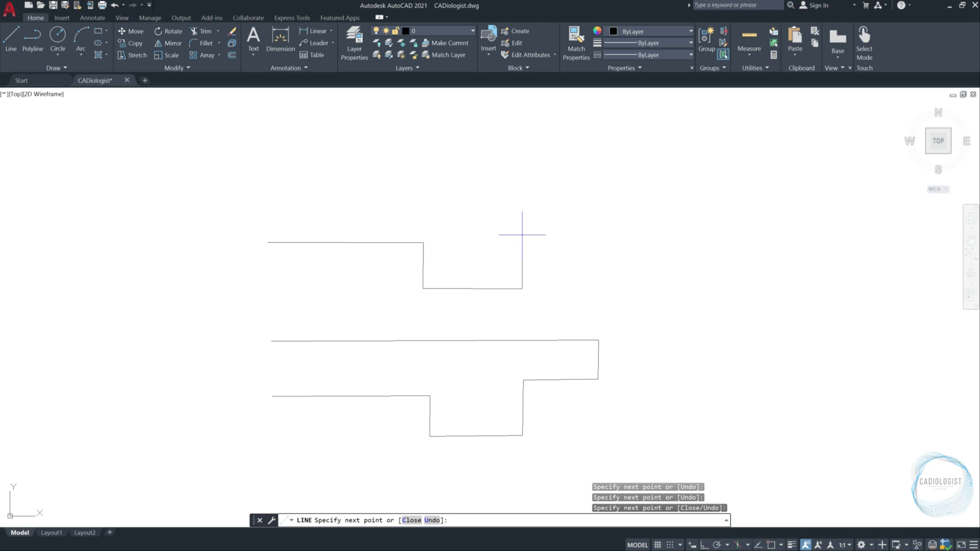
left_click(522, 236)
left_click(618, 235)
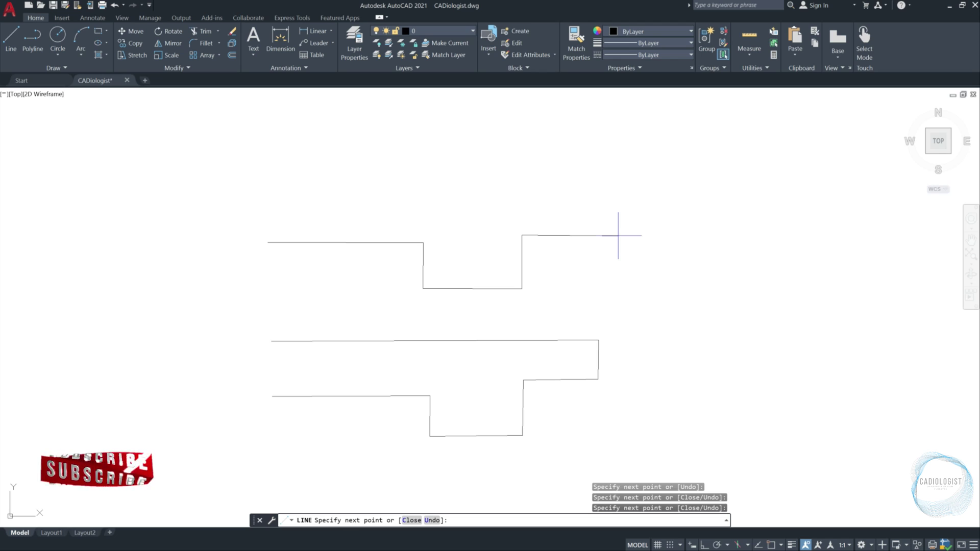
left_click(618, 191)
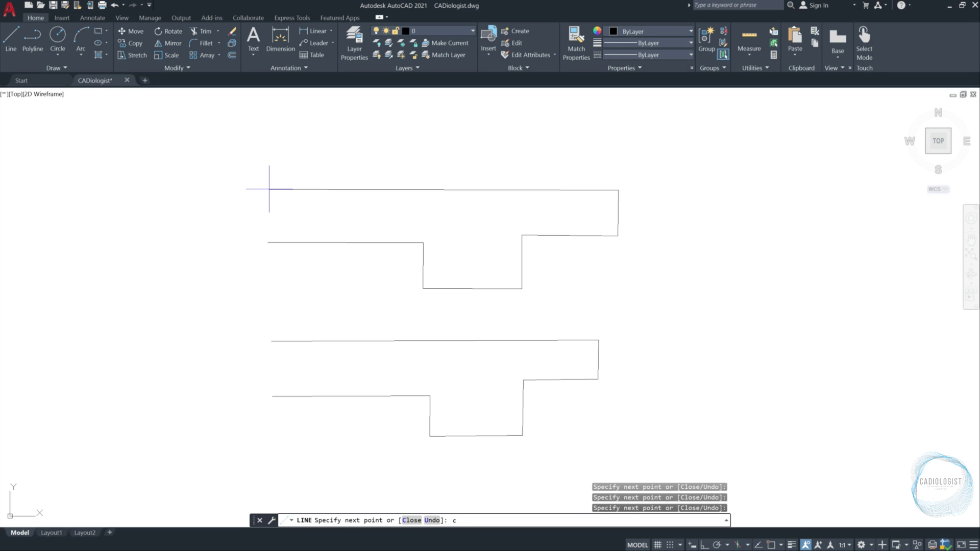
key("Return")
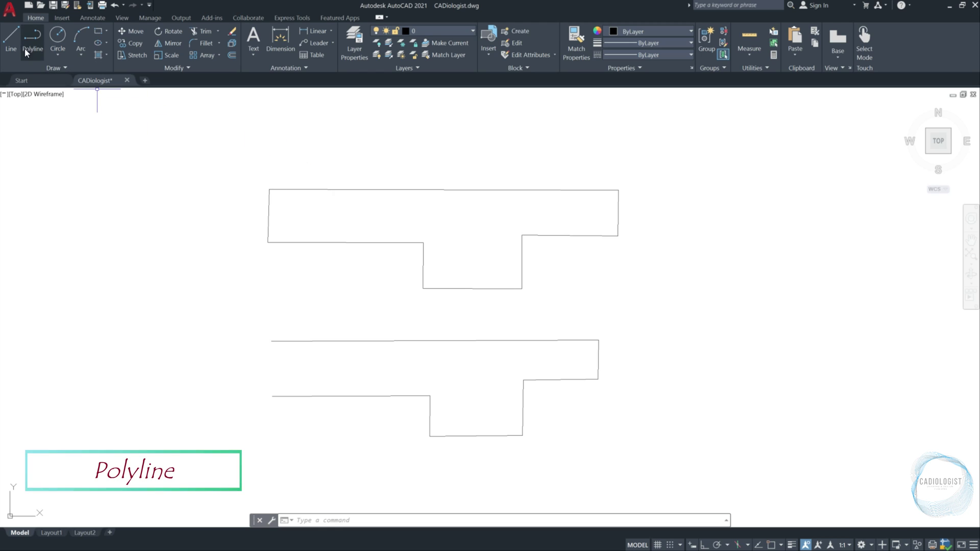
- Draw a seven-vertex stepped polyline right of the open outline and close it with C
left_click(33, 35)
middle_click_drag(811, 376, 593, 331)
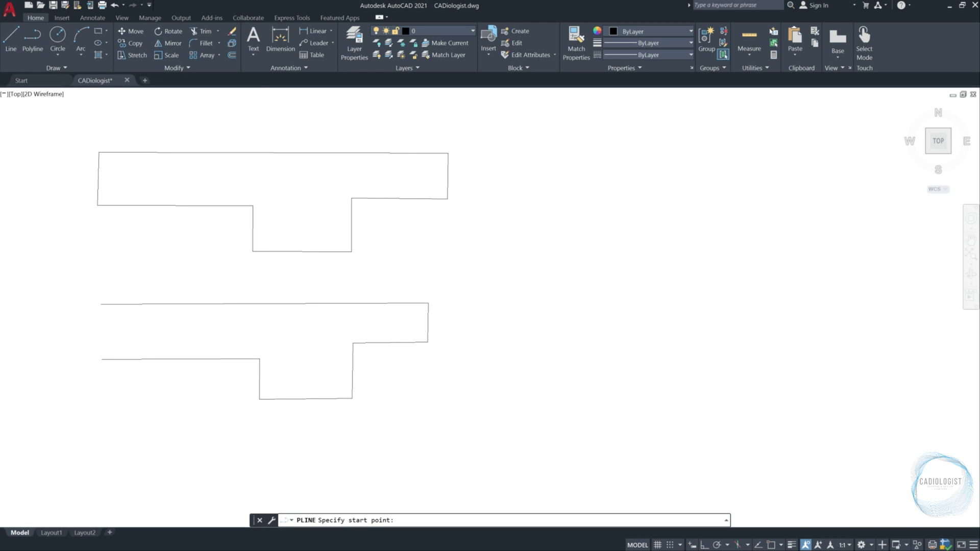
left_click(501, 343)
left_click(635, 344)
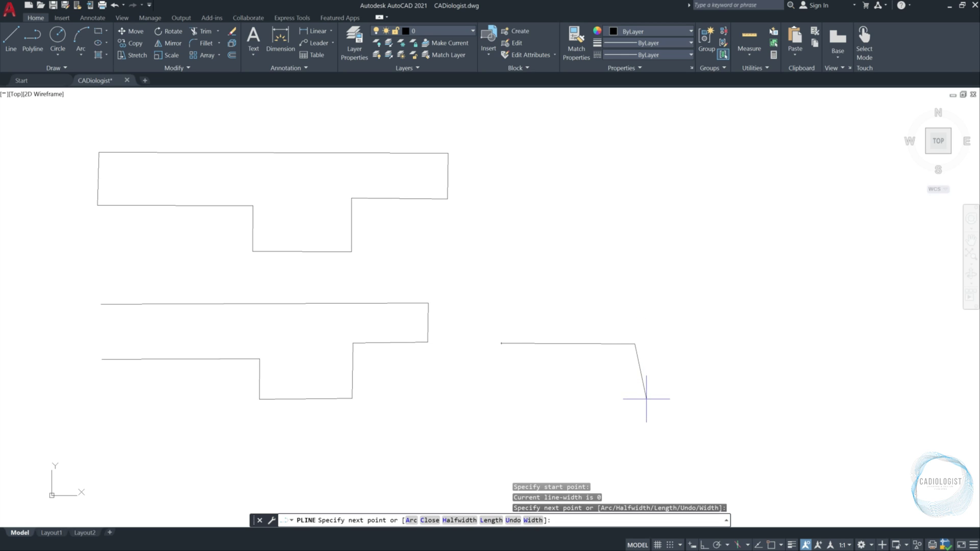
left_click(634, 409)
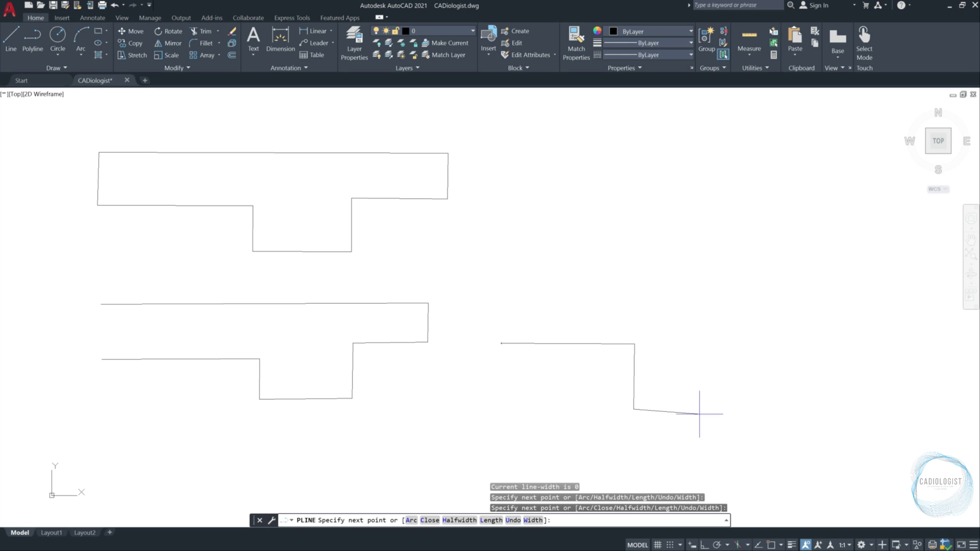
left_click(726, 410)
left_click(726, 346)
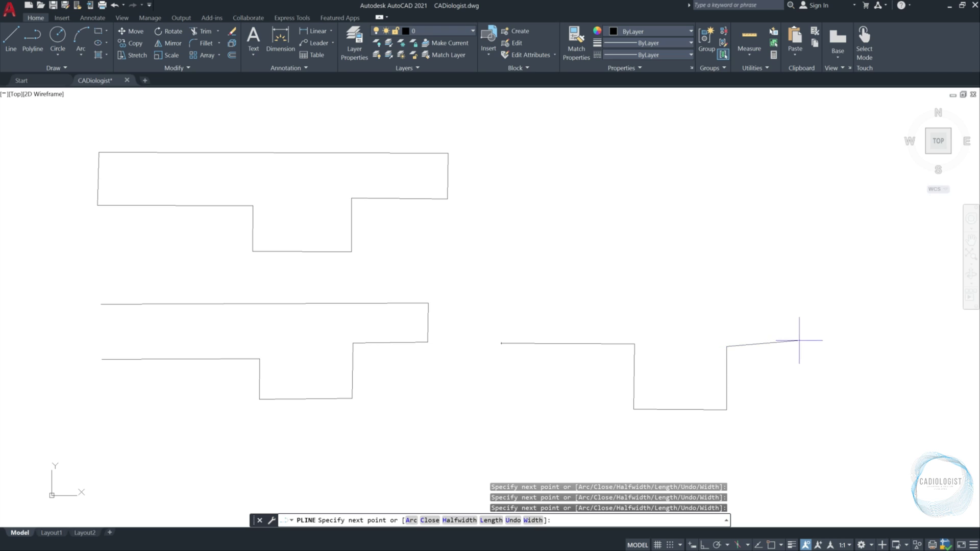
left_click(820, 346)
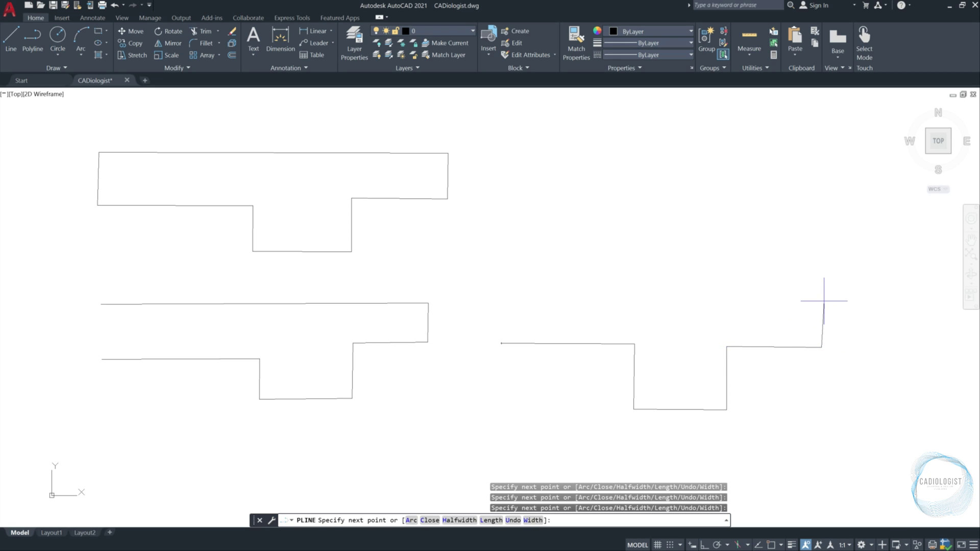
left_click(820, 302)
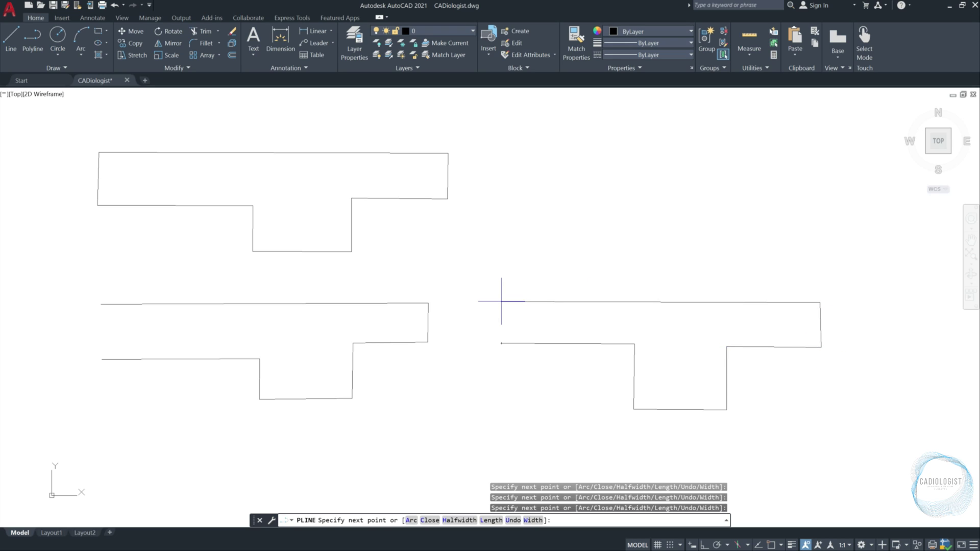
type("c")
key("Return")
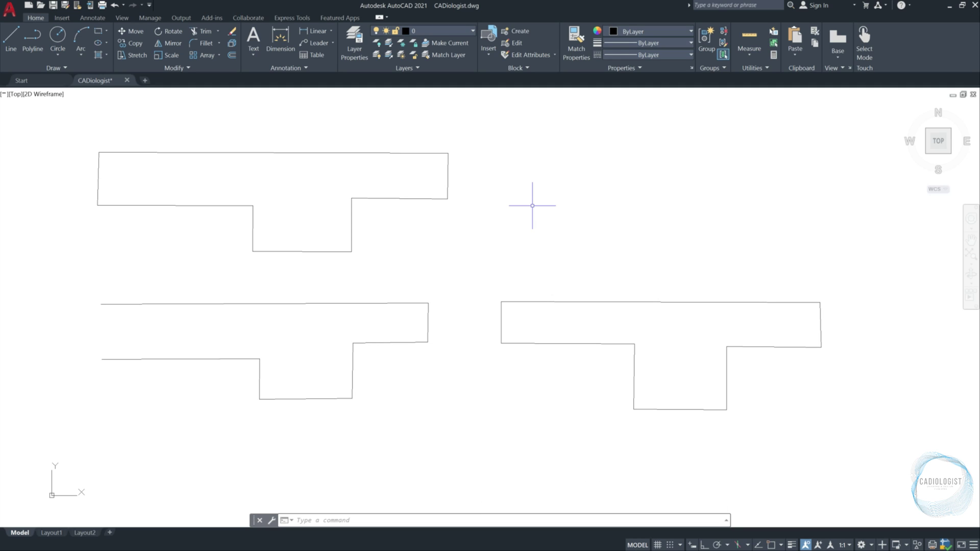
- Select three separate lines of the middle shape, then the right polyline, to compare grips
left_click(348, 304)
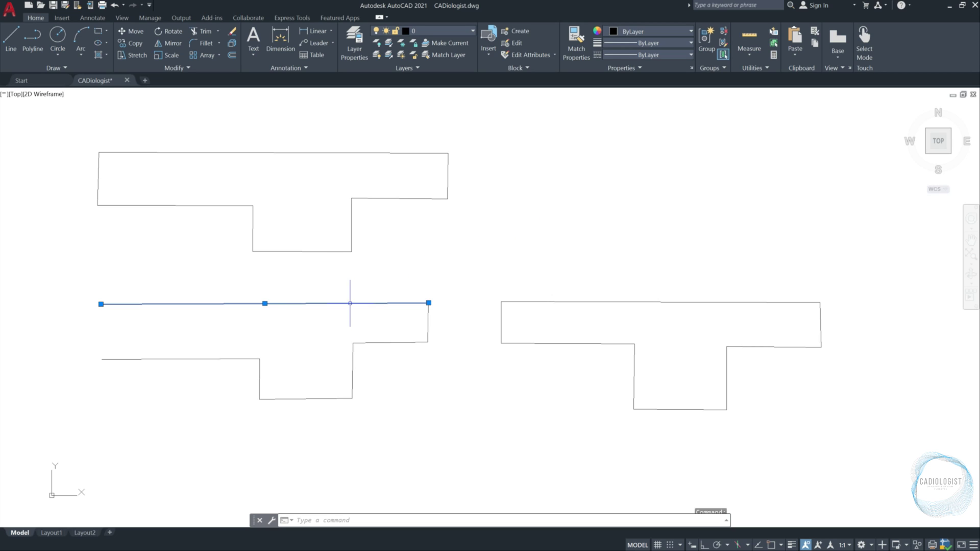
left_click(390, 343)
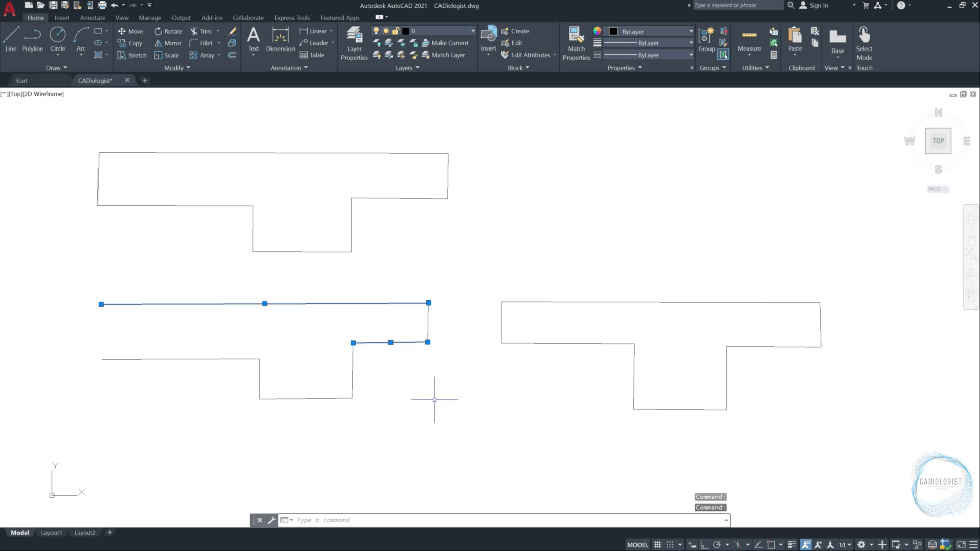
left_click(227, 359)
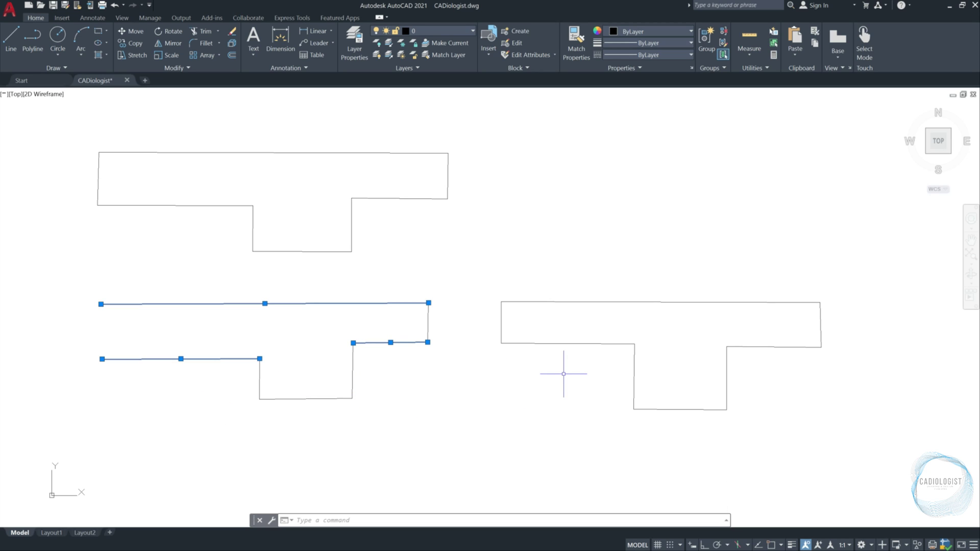
left_click(568, 343)
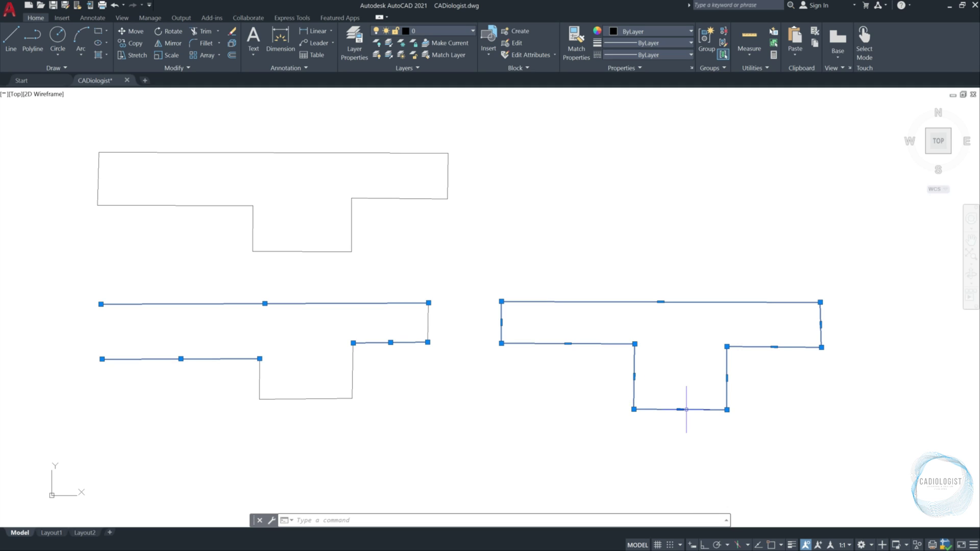
- Convert the polyline's bottom edge into an arc, then convert it back to a straight line
mouse_move(680, 409)
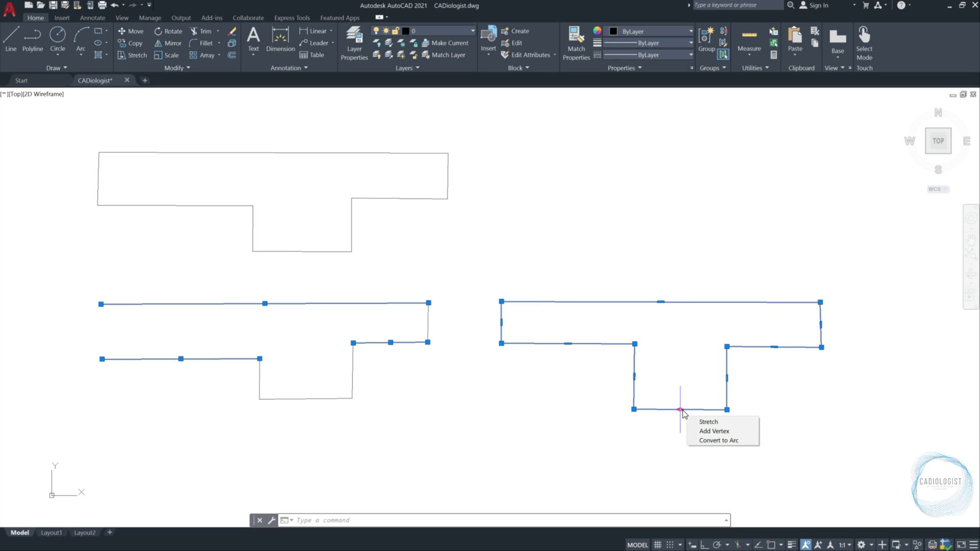
left_click(720, 440)
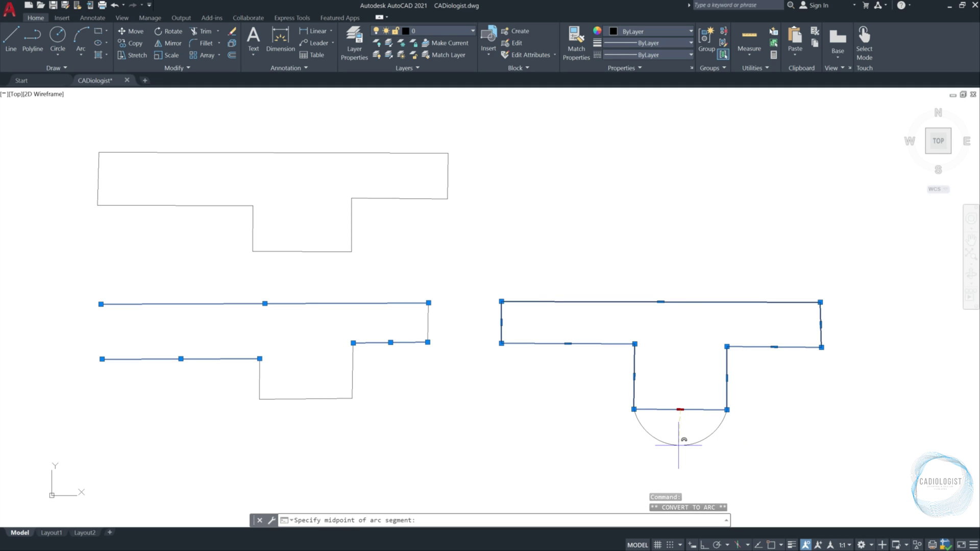
left_click(679, 445)
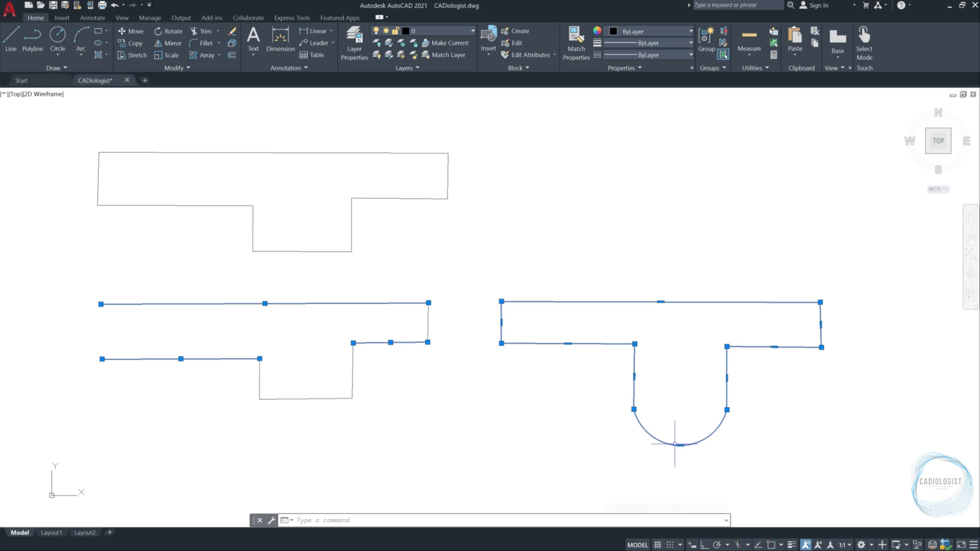
mouse_move(680, 445)
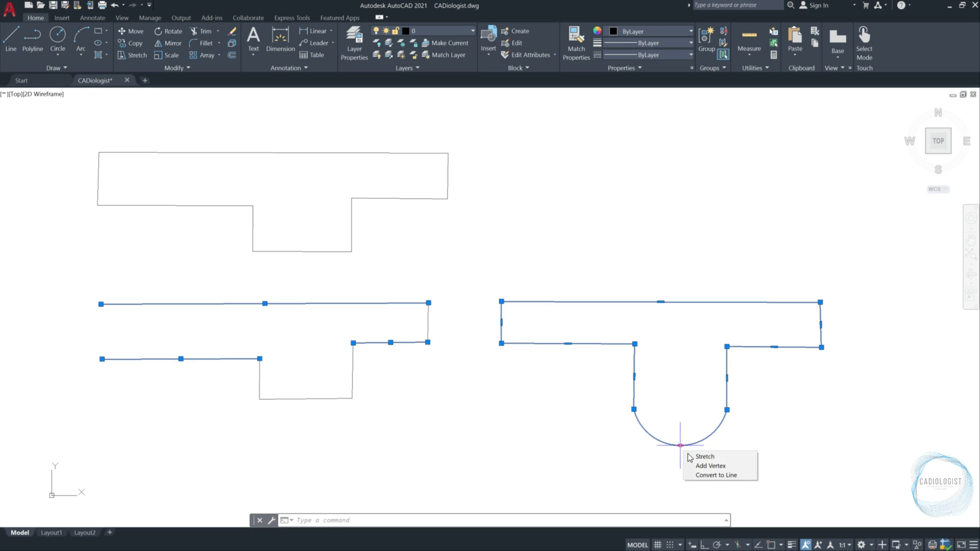
left_click(708, 475)
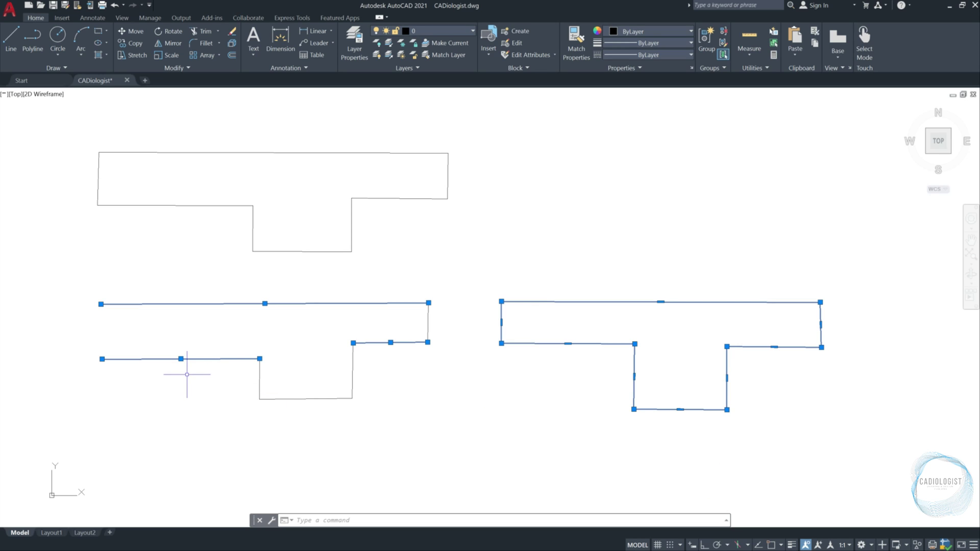
- Stretch the lower-left line downward and the middle shape's top line upward by their midpoint grips
left_click(180, 358)
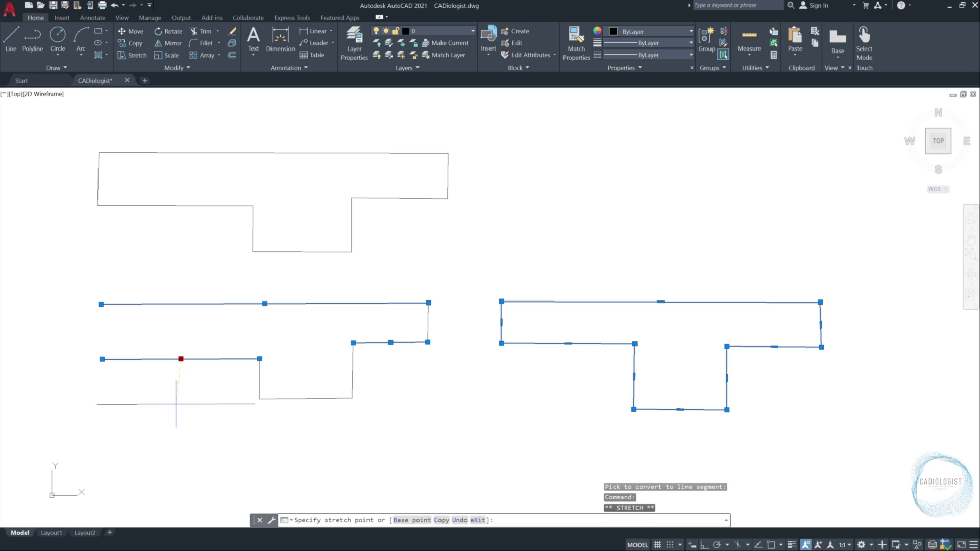
left_click(227, 448)
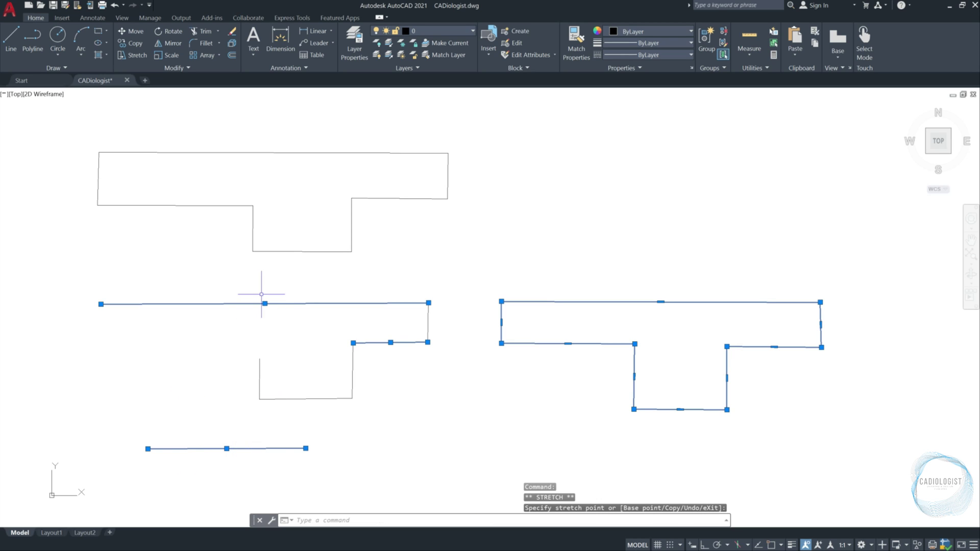
left_click(265, 303)
left_click(265, 277)
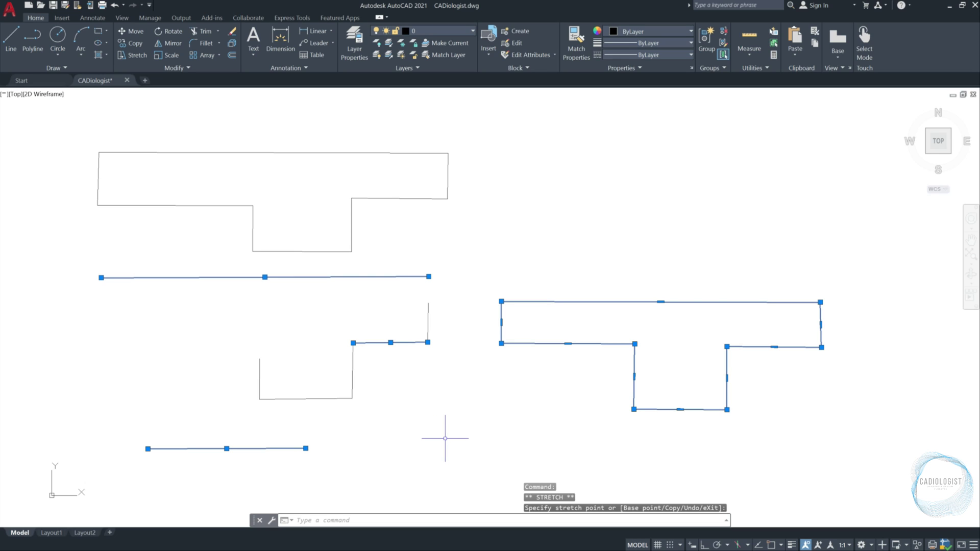
type("pl")
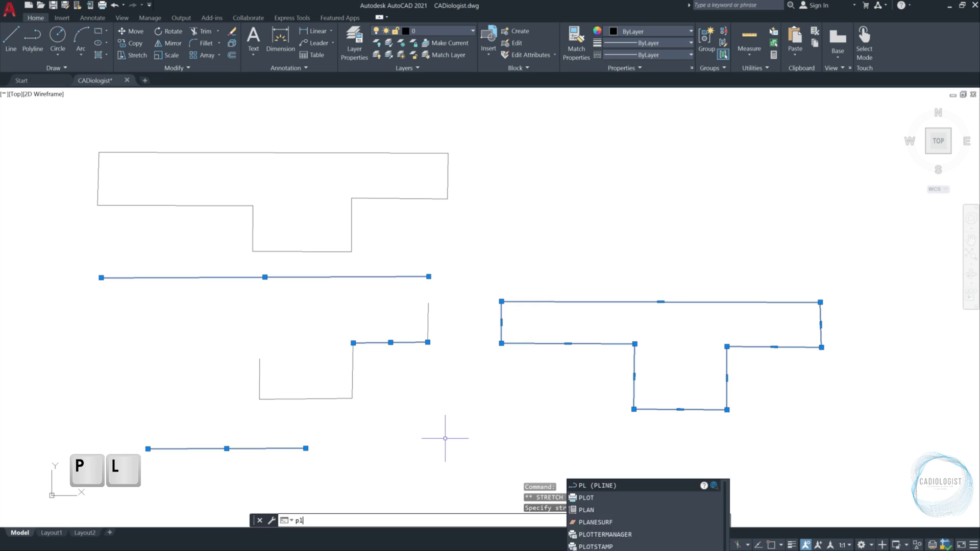
key("Return")
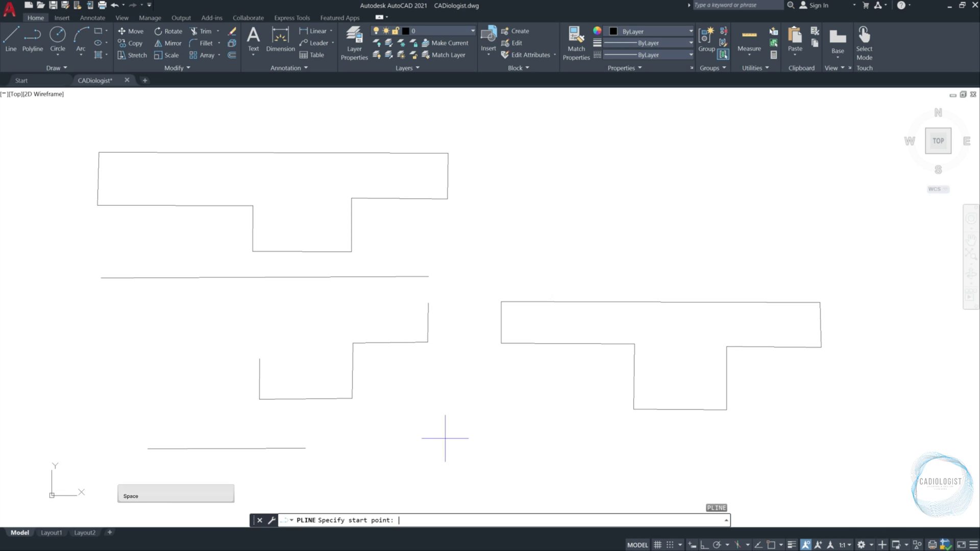
key("space")
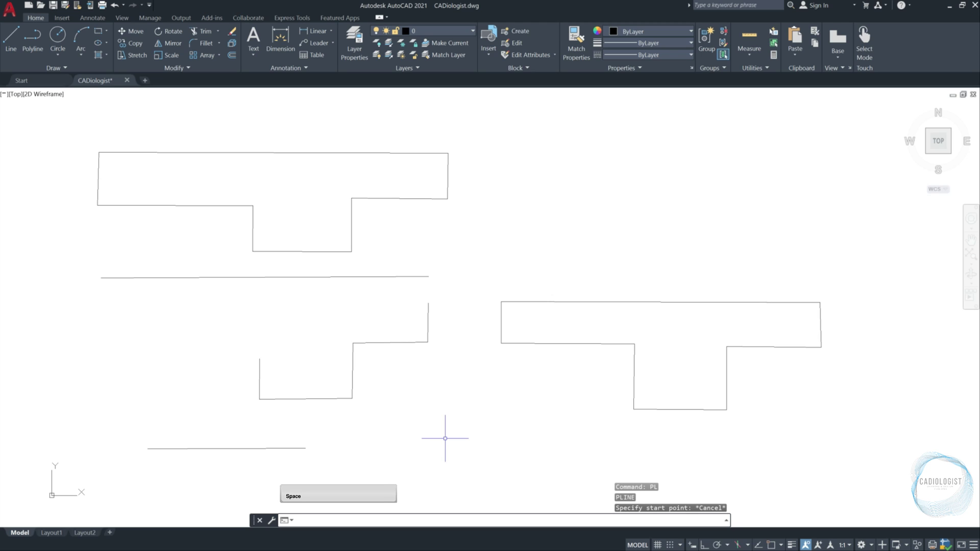
key("space")
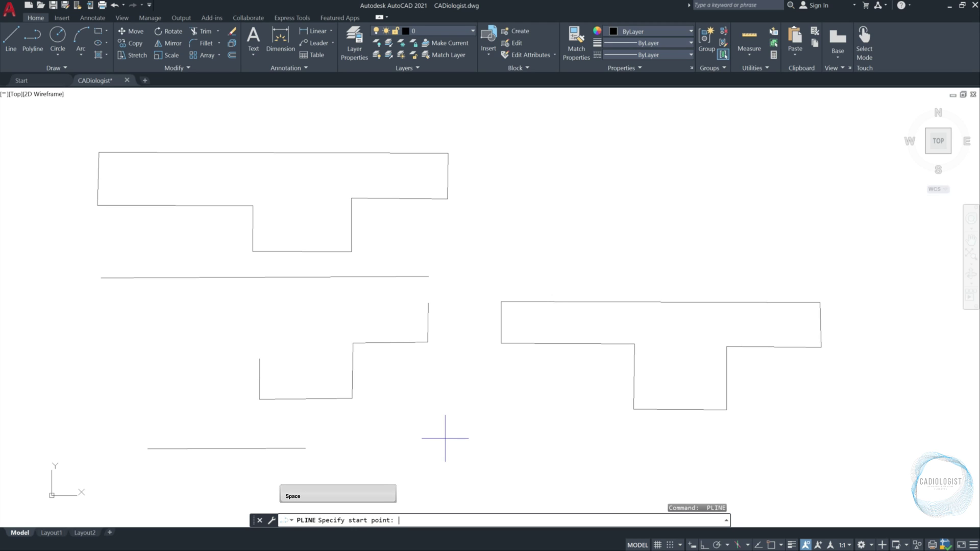
key("Escape")
scroll(444, 438, "down", 2)
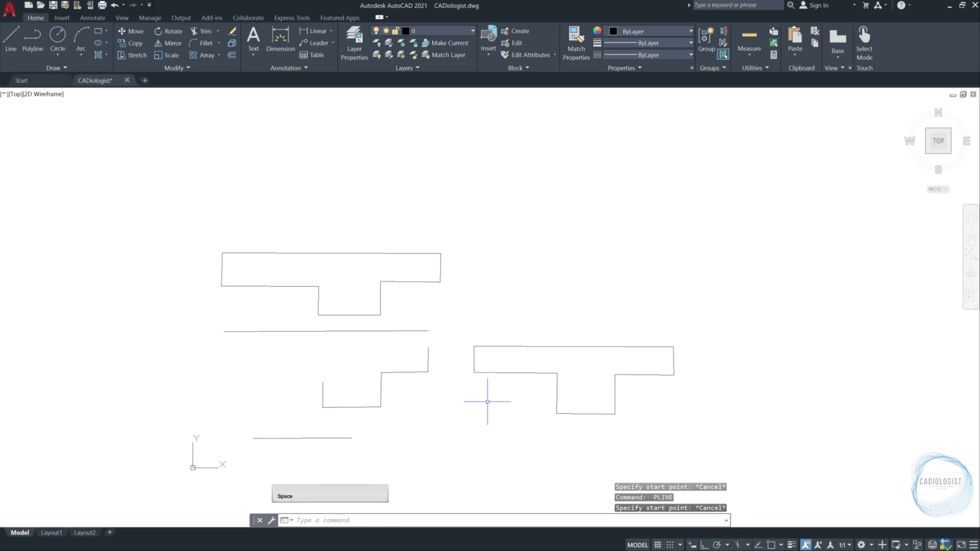
mouse_move(485, 396)
middle_mouse_down()
mouse_move(617, 359)
mouse_move(659, 332)
middle_mouse_up()
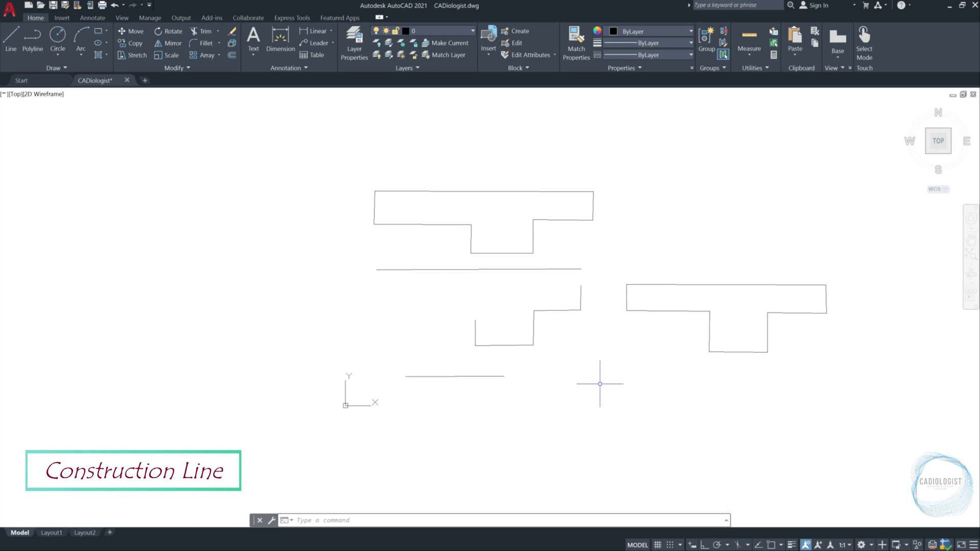
- Window-select all 16 objects, delete them, and zoom to the drawing extents
left_click(333, 170)
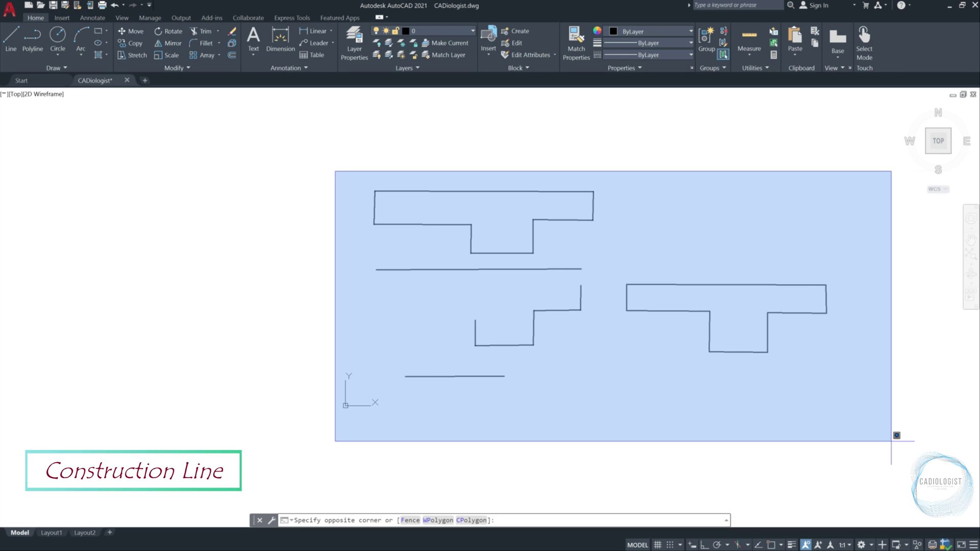
left_click(889, 440)
key("Delete")
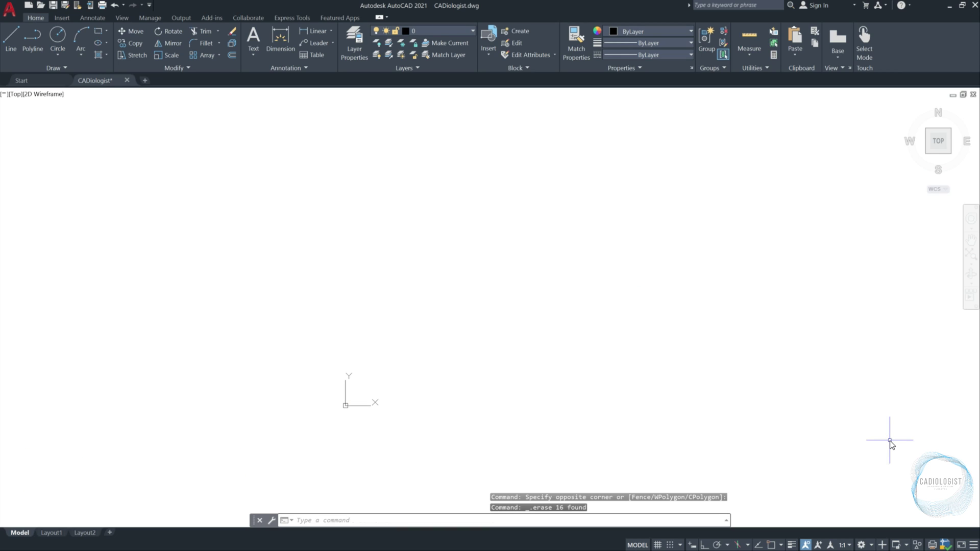
middle_click(632, 300)
middle_click(632, 300)
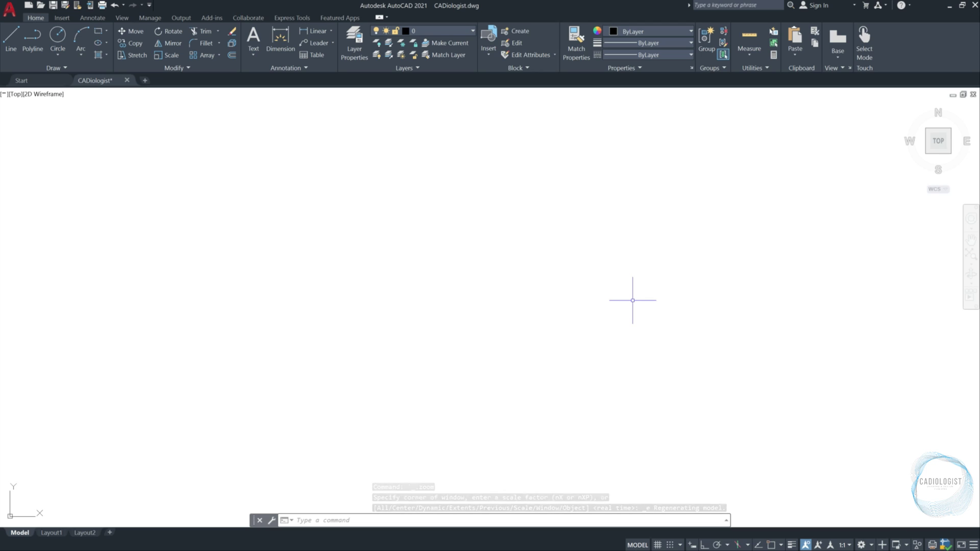
- Start a construction line from the extra drawing tools and pick the shared centre point
left_click(56, 65)
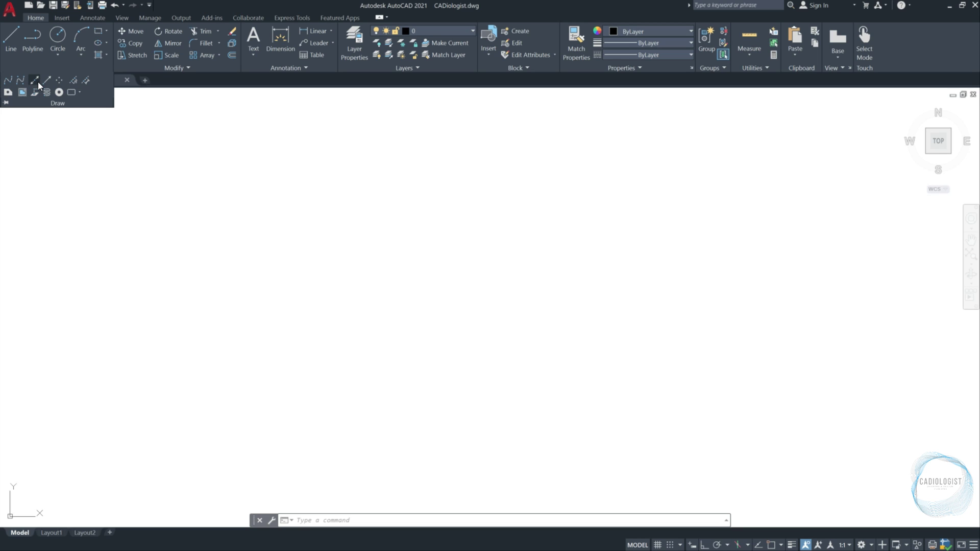
left_click(38, 82)
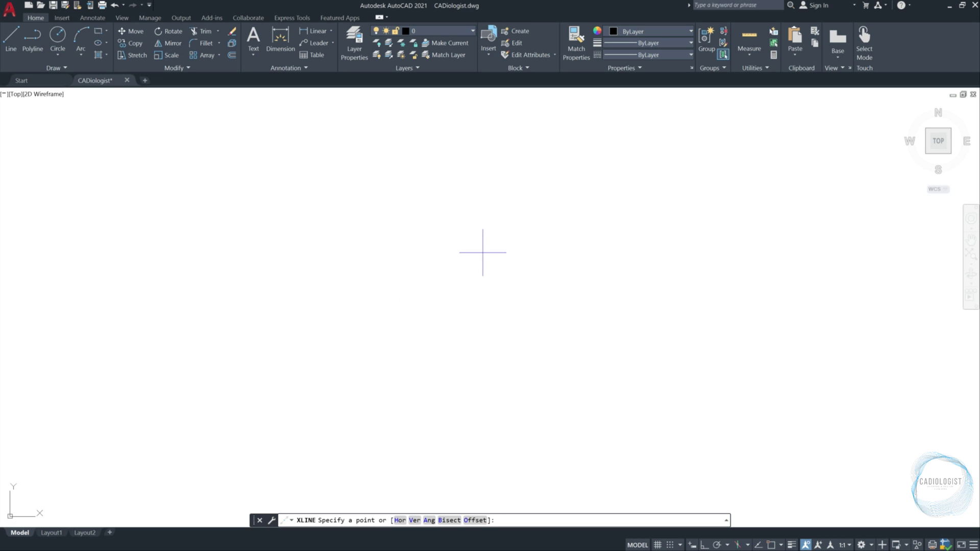
left_click(472, 265)
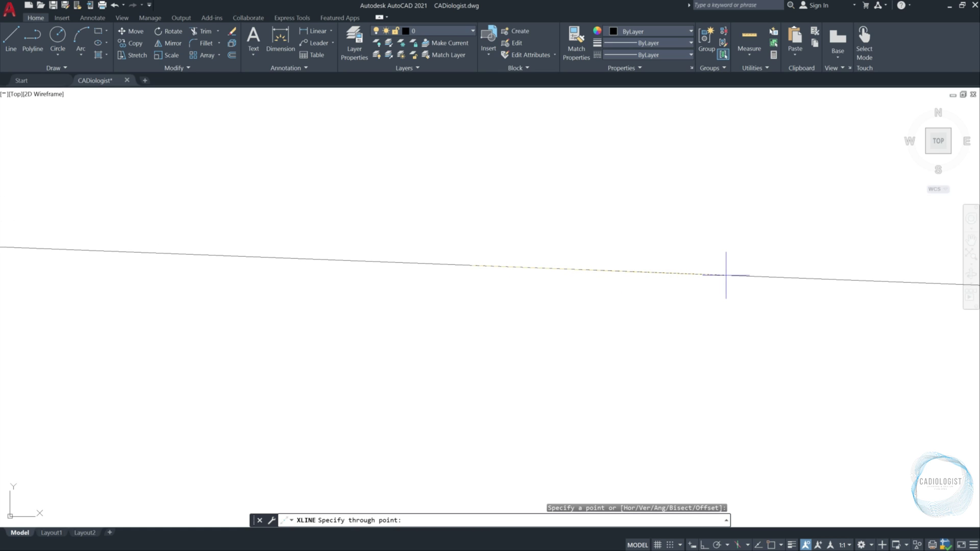
- Place ten construction lines radiating through the centre at increasing angles, then end the command
left_click(724, 316)
left_click(721, 278)
left_click(715, 245)
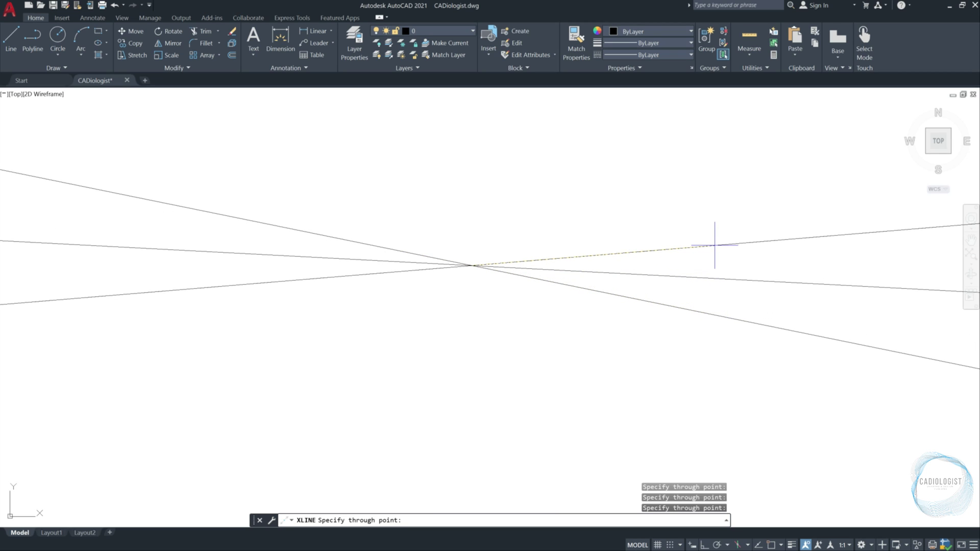
left_click(702, 217)
left_click(695, 192)
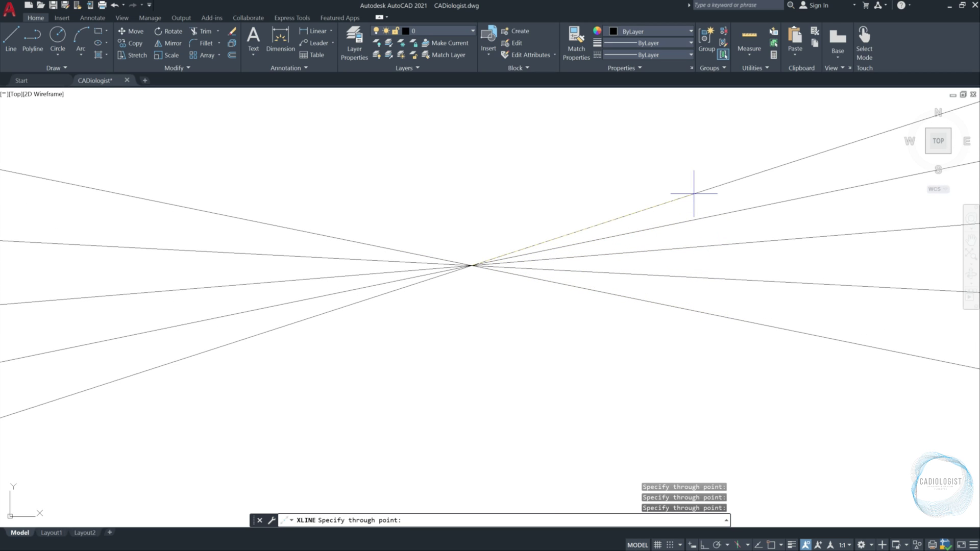
left_click(690, 185)
left_click(687, 175)
left_click(657, 161)
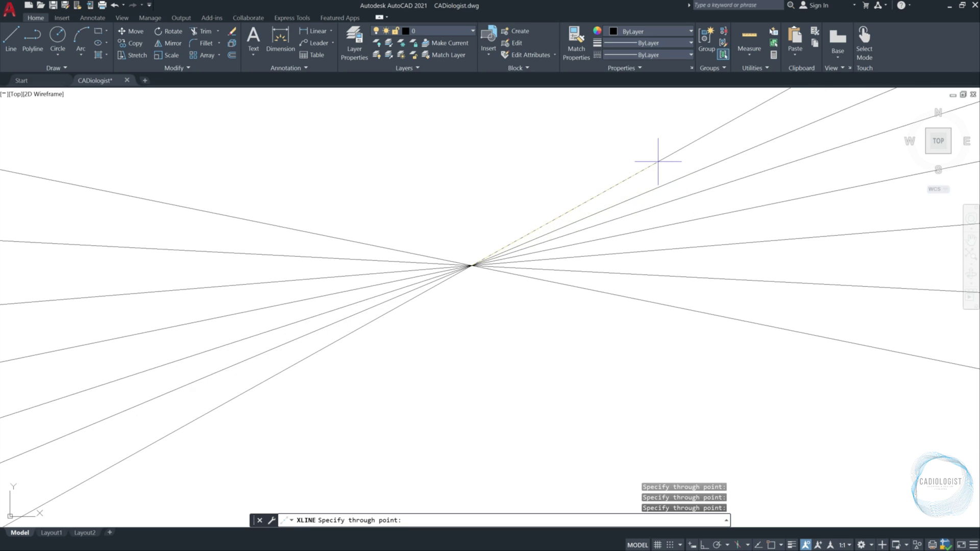
left_click(621, 143)
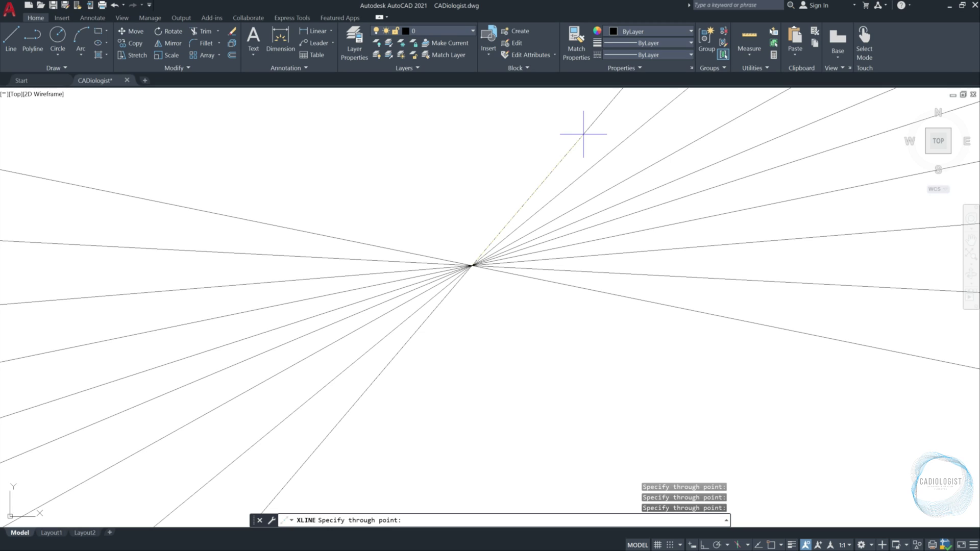
left_click(583, 134)
key("Escape")
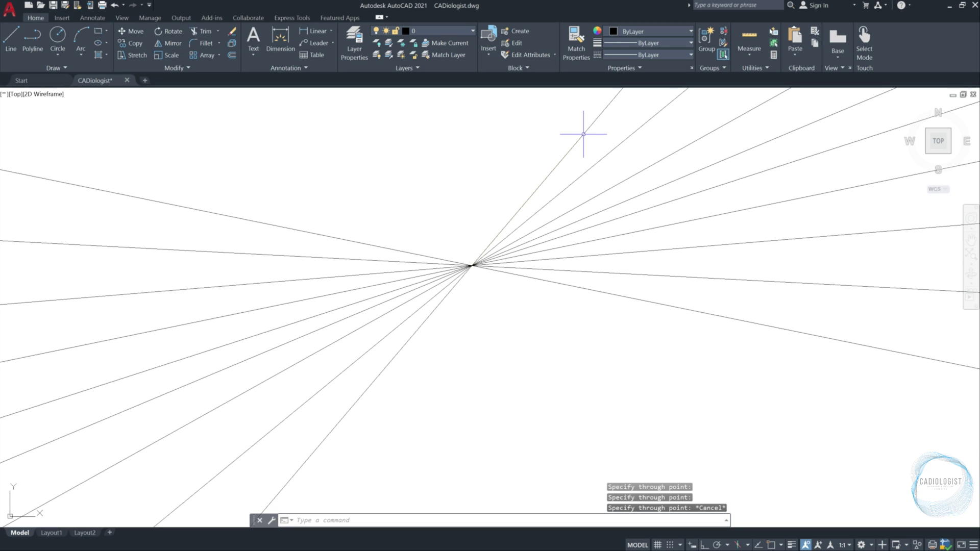
key("Escape")
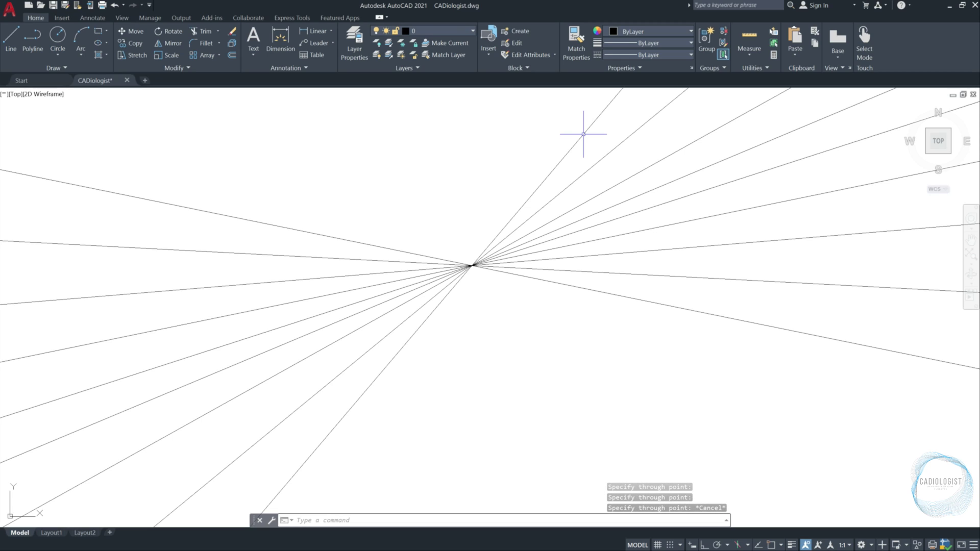
- Select all nine construction lines with Ctrl+A and delete them
key("ctrl+a")
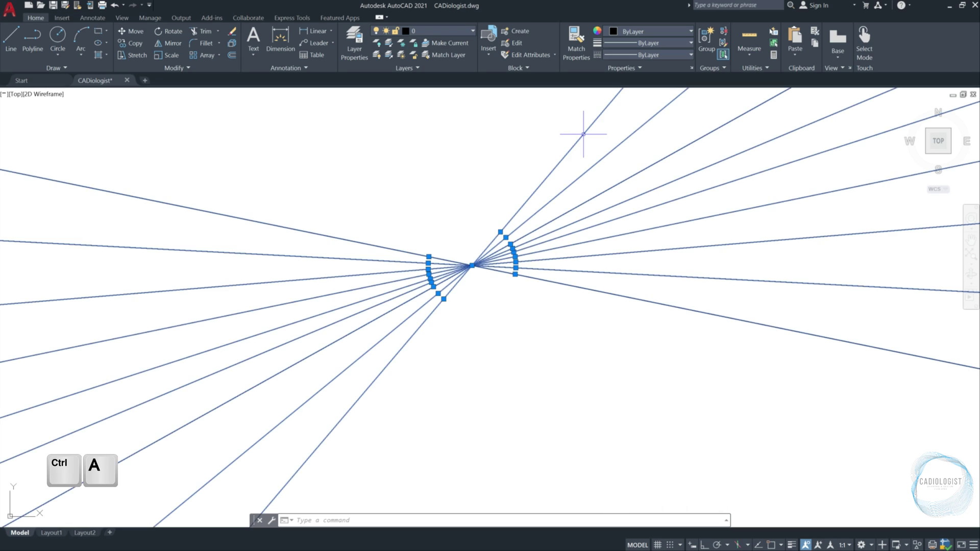
key("Delete")
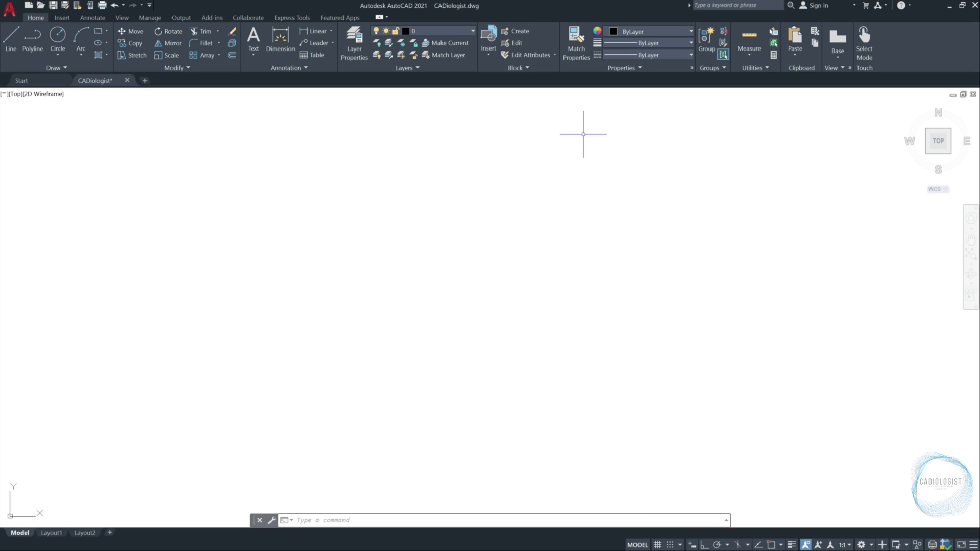
- Run XL with the Hor option and place horizontal construction lines at three heights
type("XL")
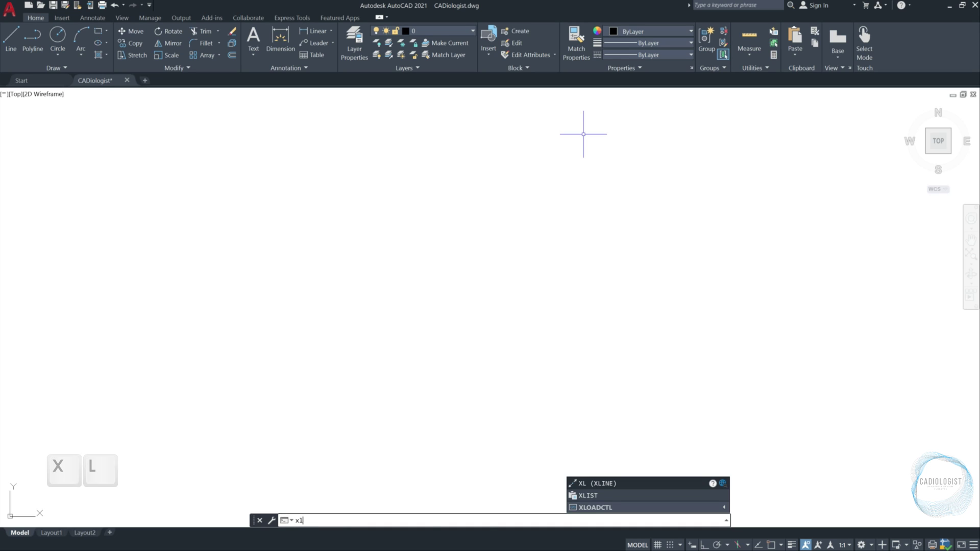
key("Return")
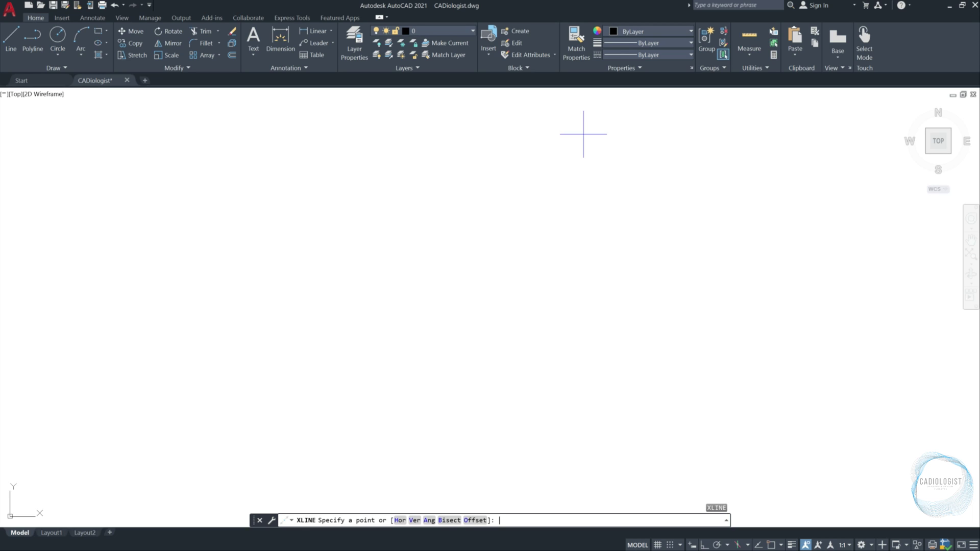
type("h")
key("Return")
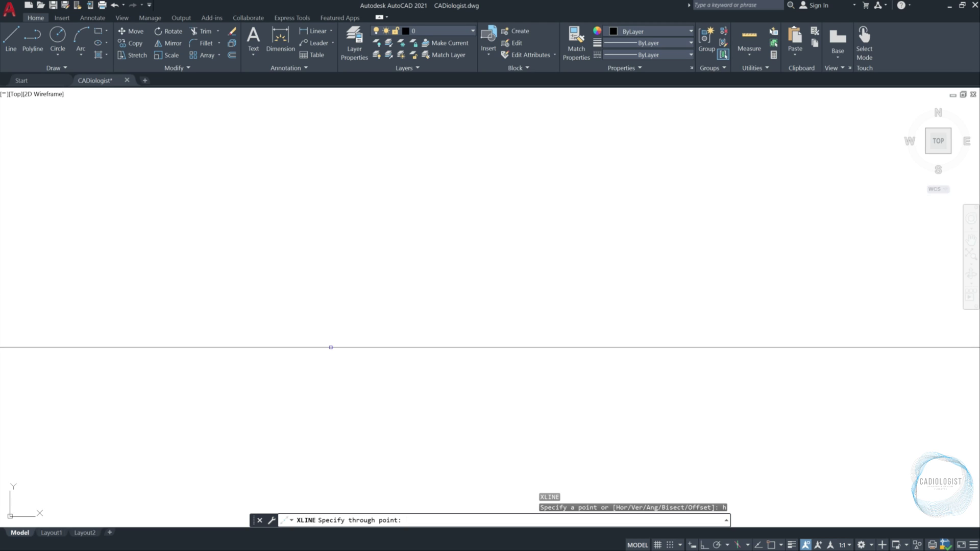
left_click(329, 348)
left_click(339, 288)
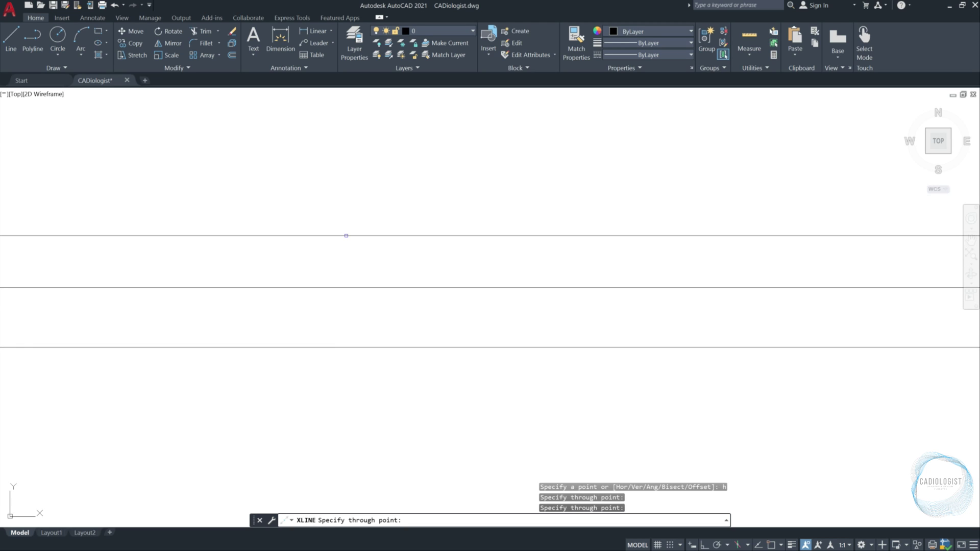
left_click(343, 236)
key("Escape")
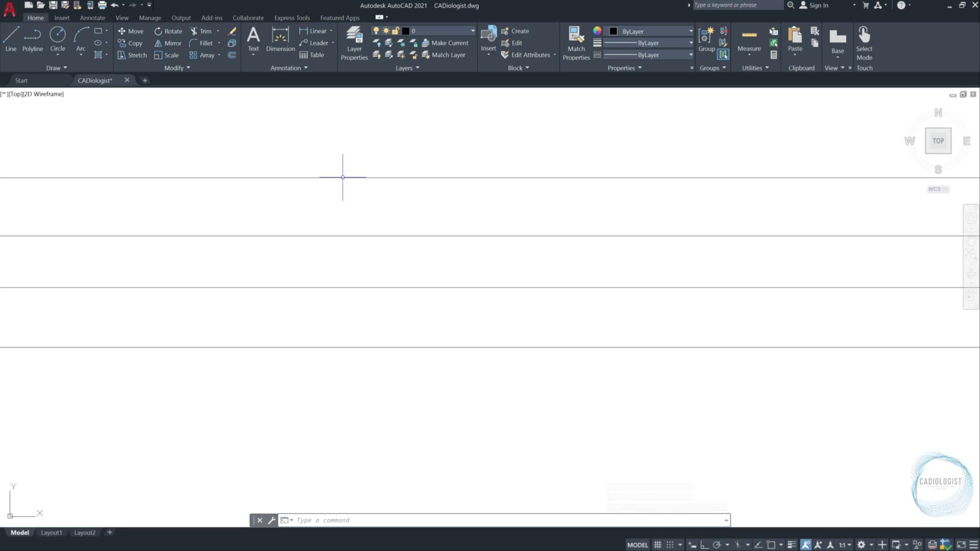
- Repeat XLINE with the Ver option and place four vertical lines across the horizontals
key("space")
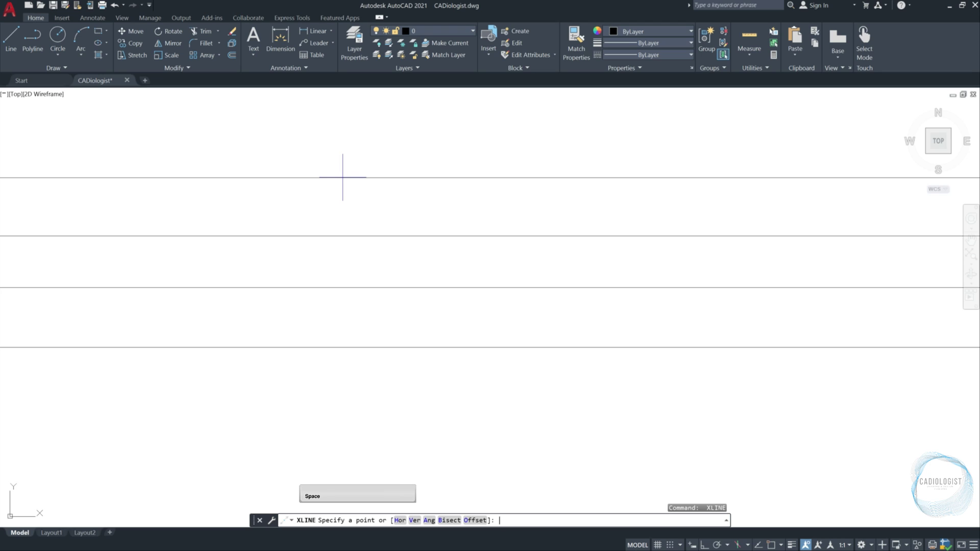
type("v")
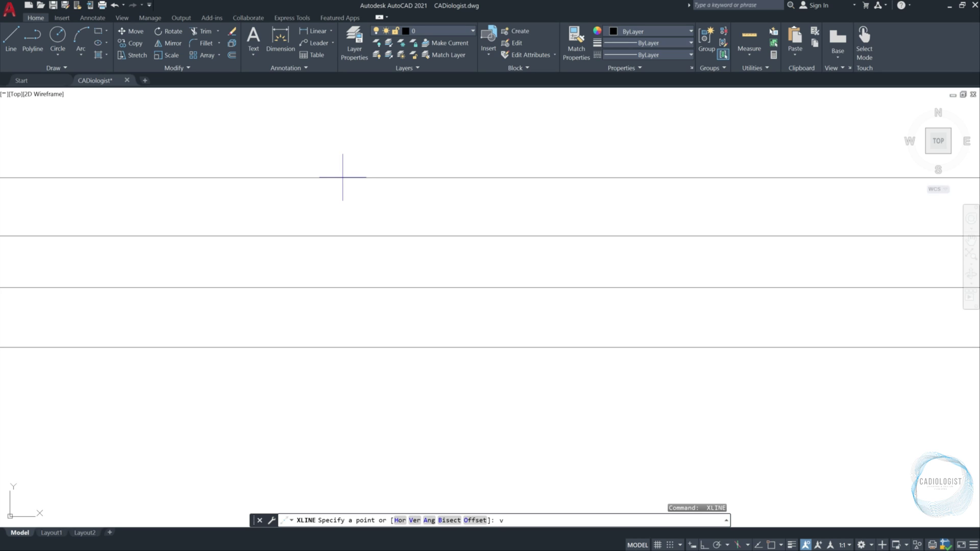
key("Return")
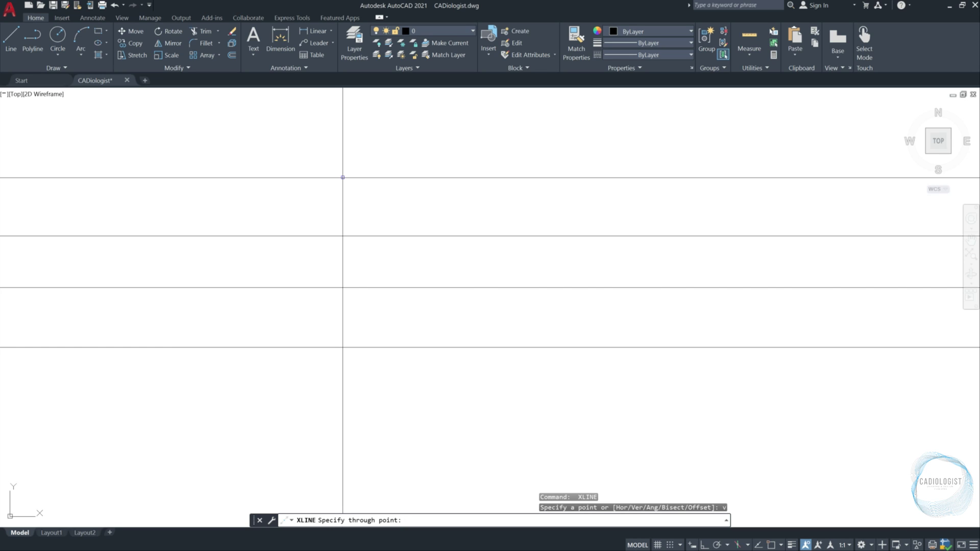
left_click(347, 199)
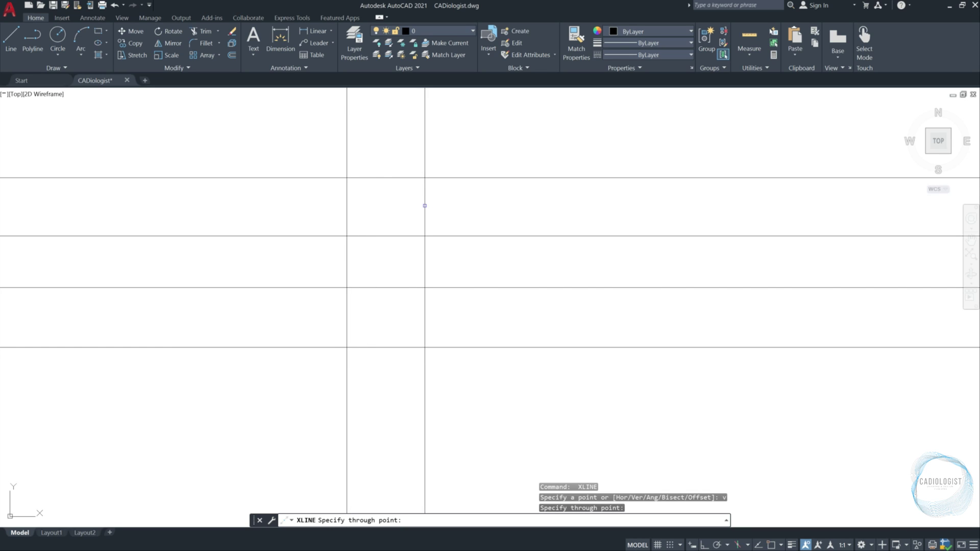
left_click(412, 204)
left_click(549, 205)
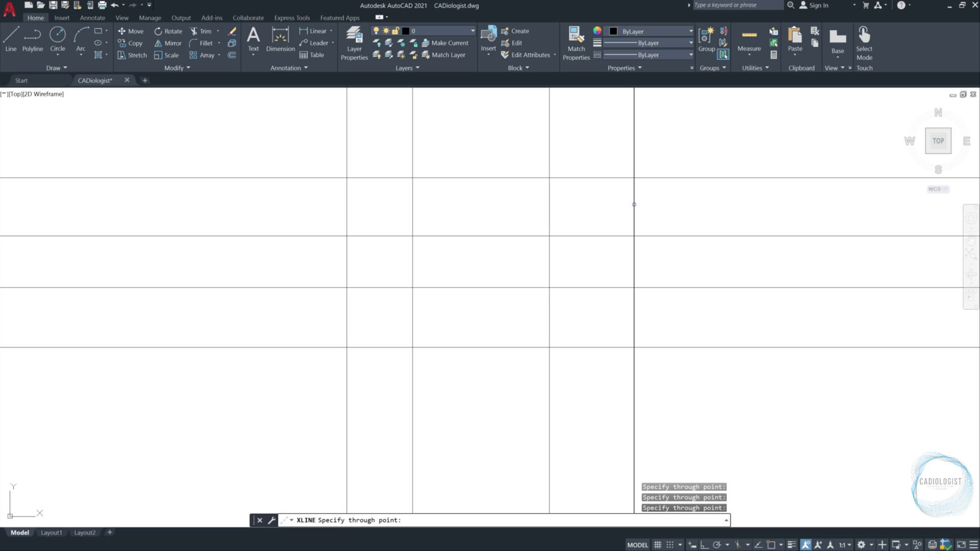
left_click(634, 204)
key("Return")
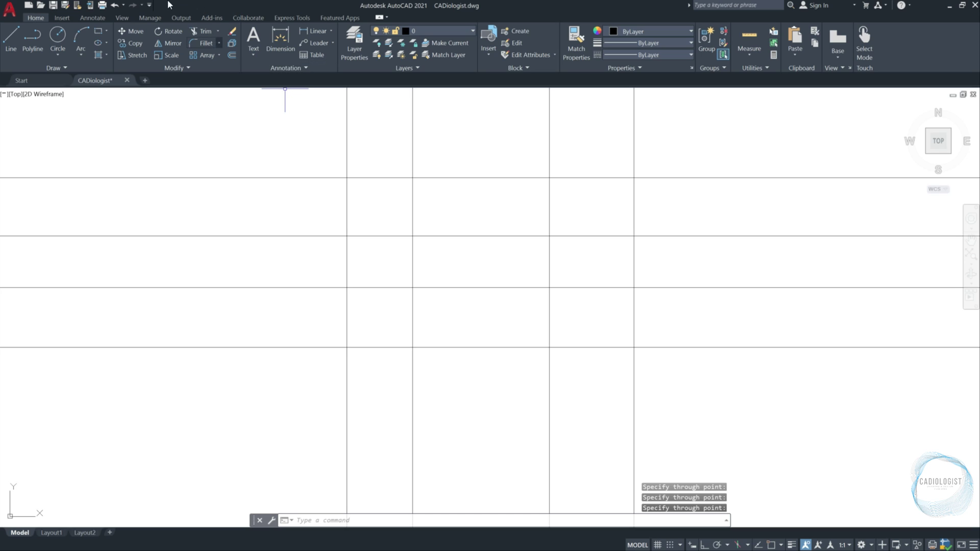
- Start Trim and window-select all eight construction lines as cutting edges
left_click(206, 32)
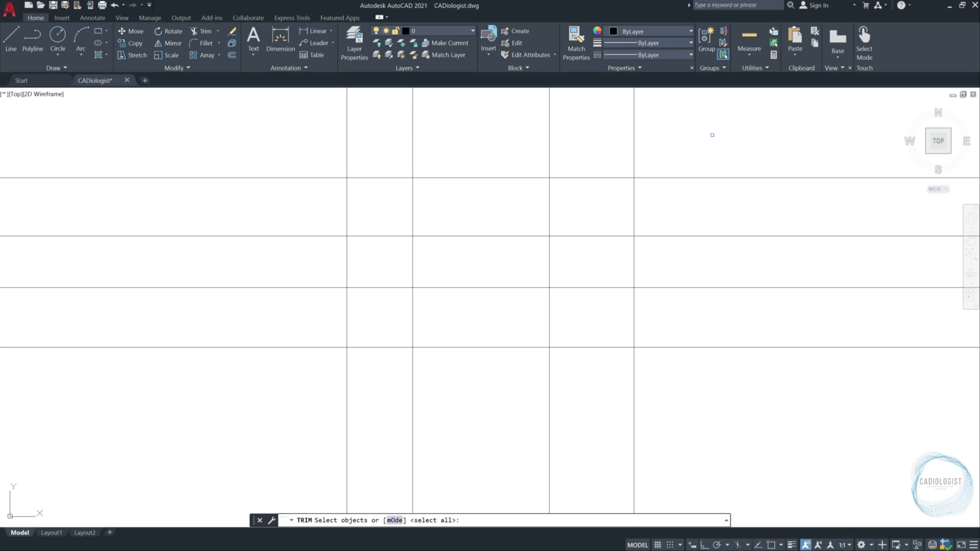
left_click(701, 139)
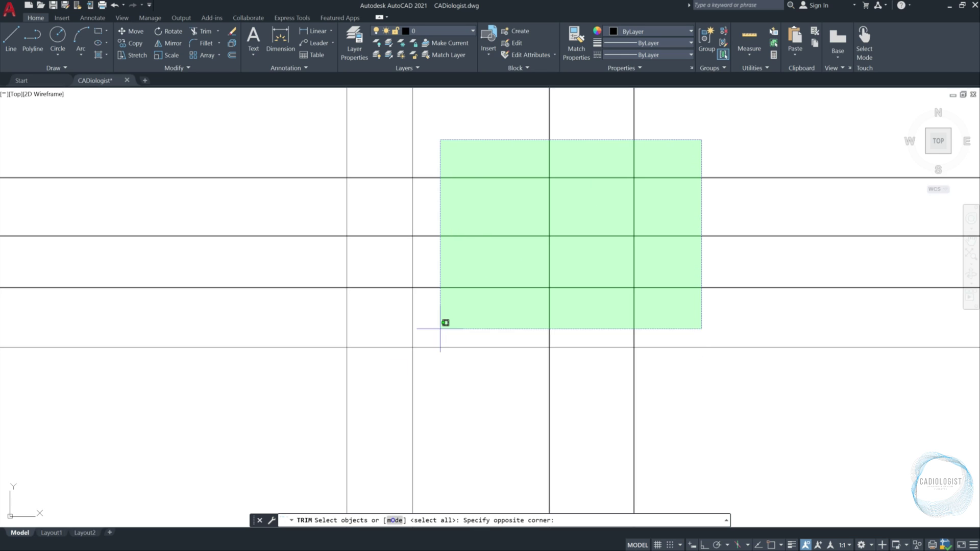
left_click(302, 422)
key("Return")
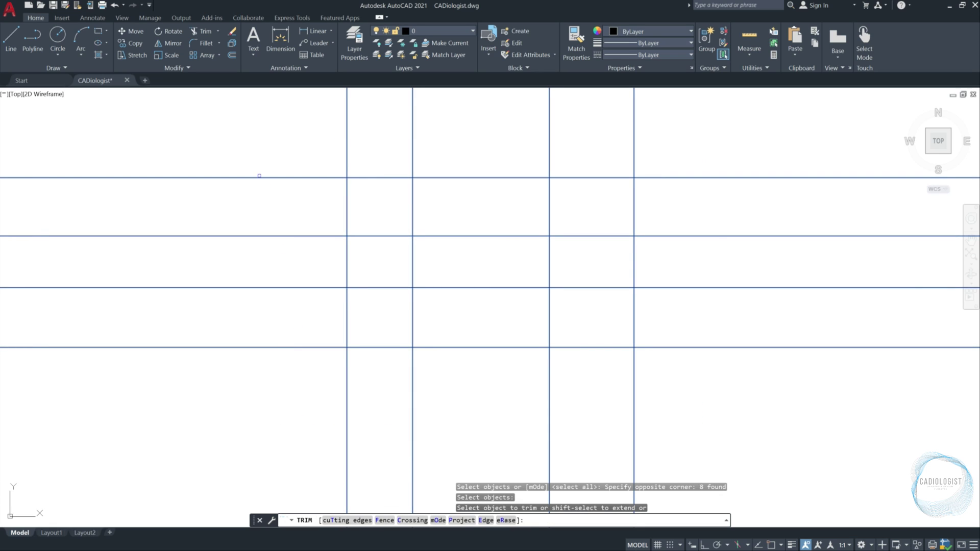
- Crossing-window away the overhanging line ends on the left, bottom, right and top of the grid
left_click(247, 148)
left_click(222, 369)
left_click(699, 383)
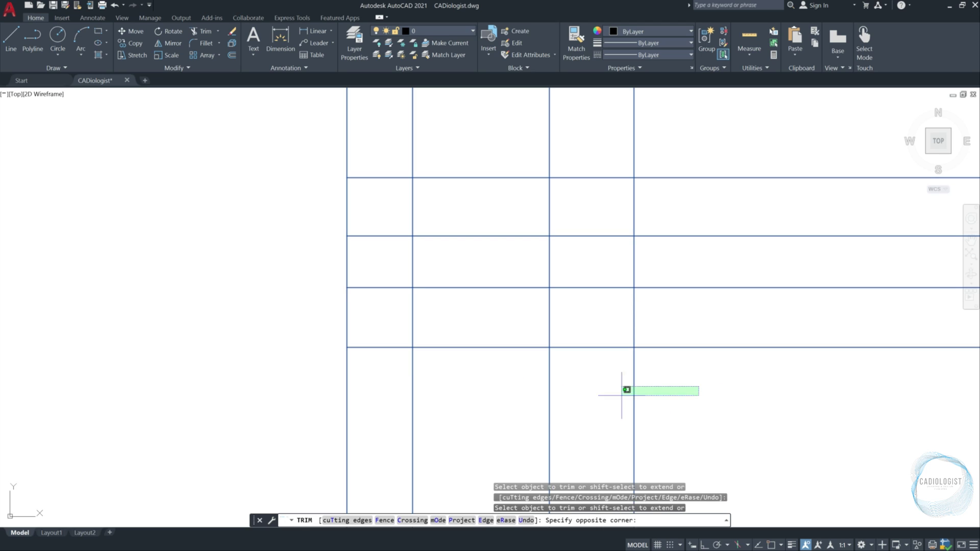
left_click(328, 395)
left_click(784, 383)
left_click(714, 110)
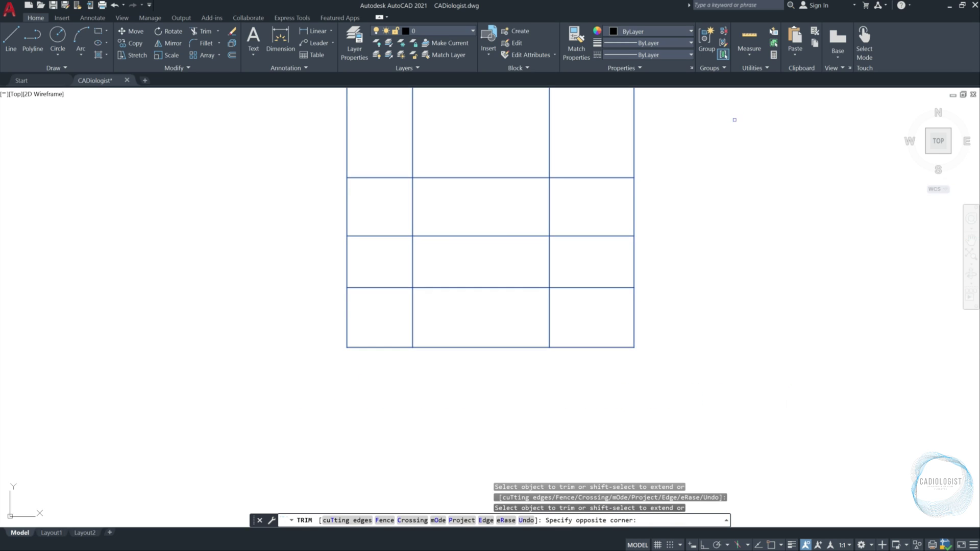
left_click(719, 127)
left_click(260, 157)
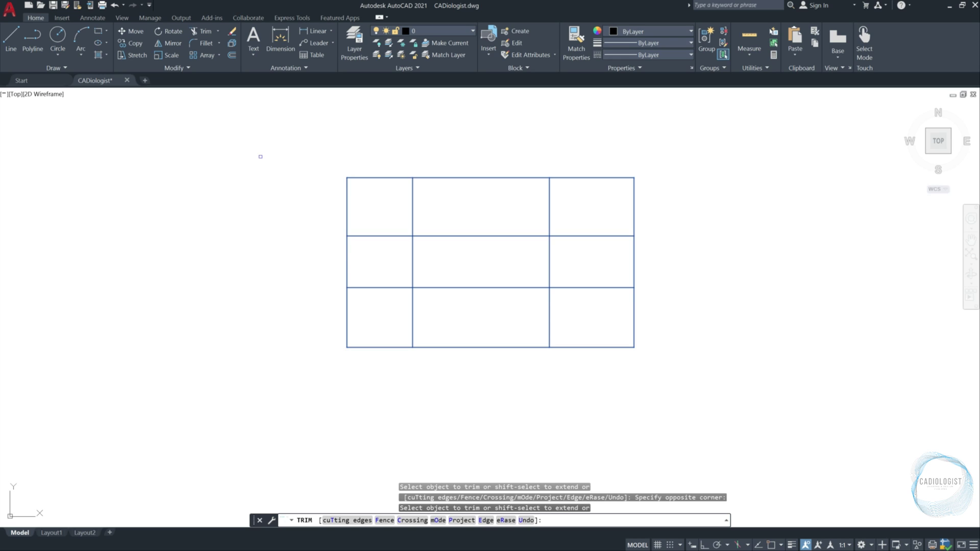
- End the trim and undo it to restore the full-length construction lines
key("Return")
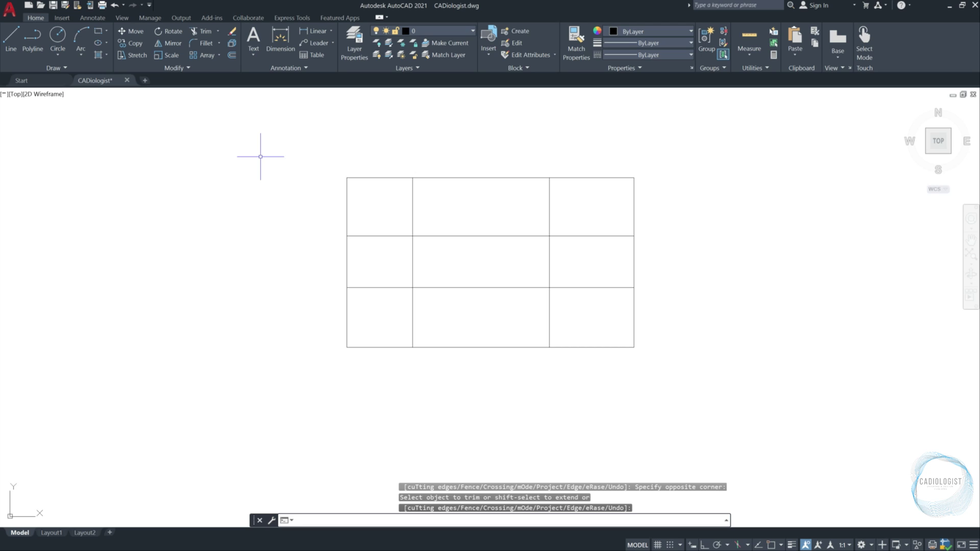
type("u")
key("space")
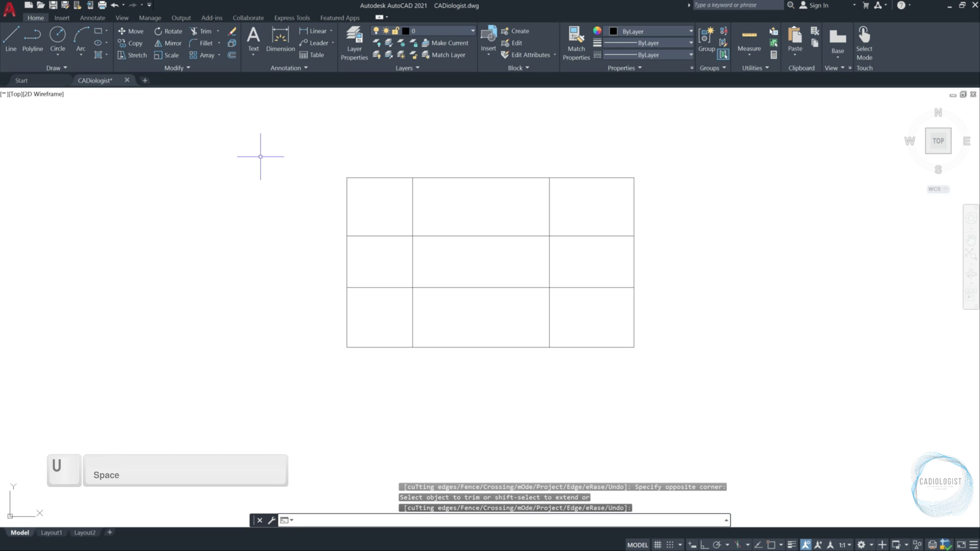
key("ctrl+z")
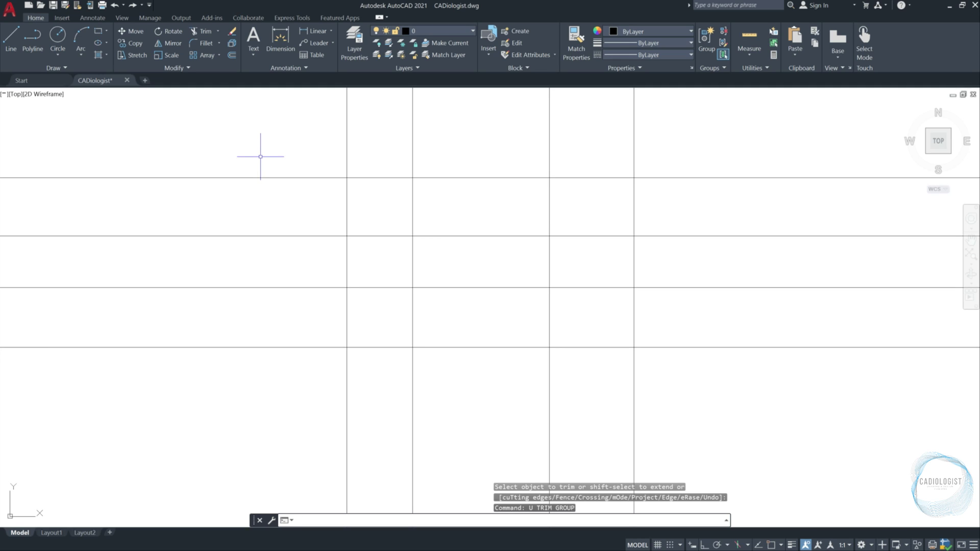
- Trim again with TR, using all lines as cutting edges and one crossing window around the grid
type("tr")
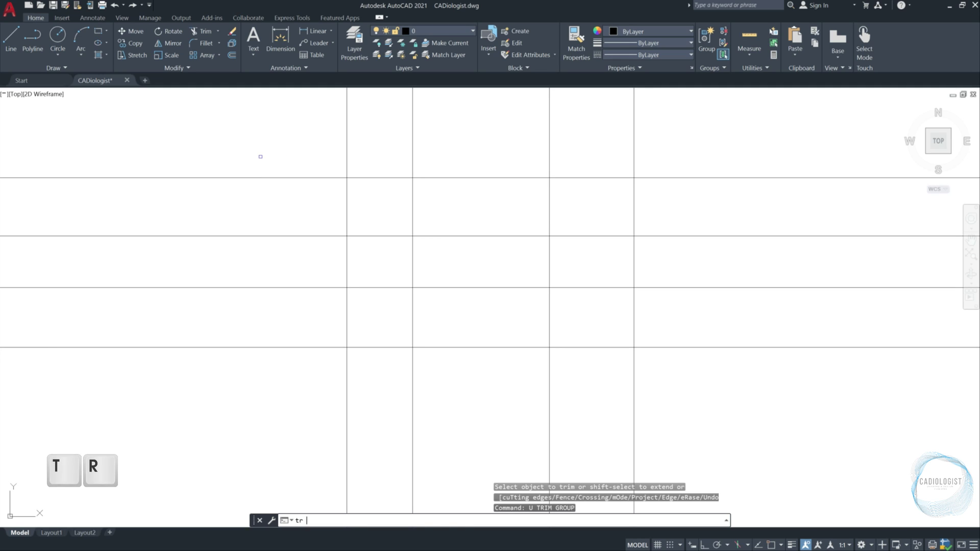
key("space")
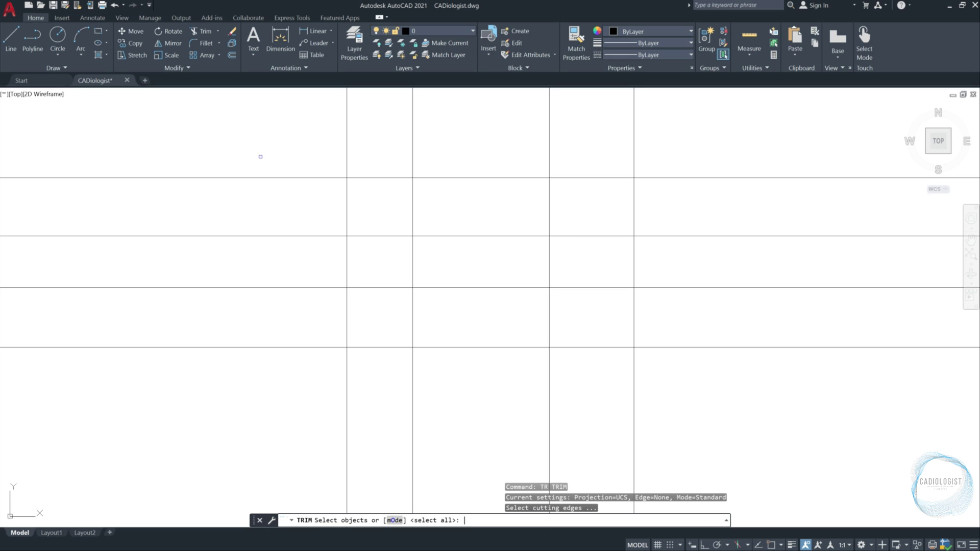
key("Return")
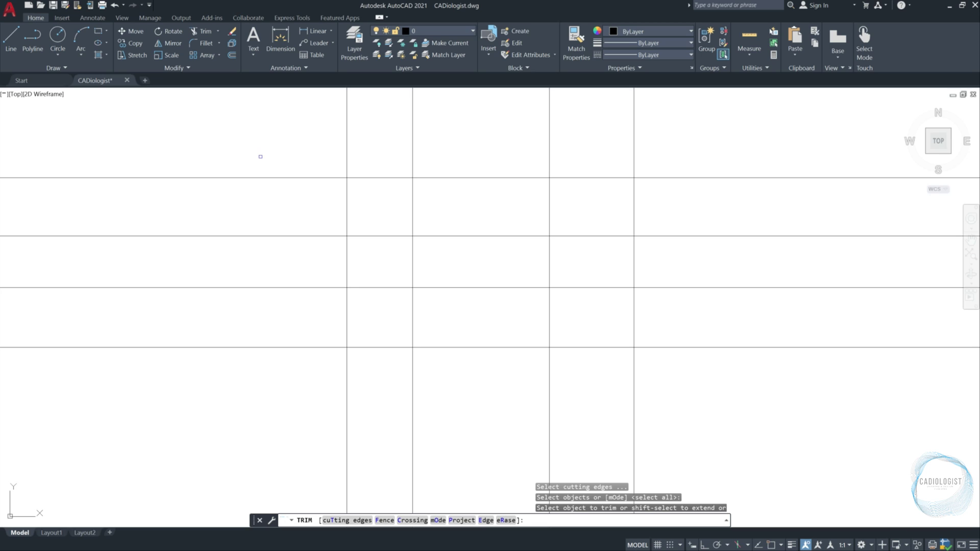
left_click(699, 131)
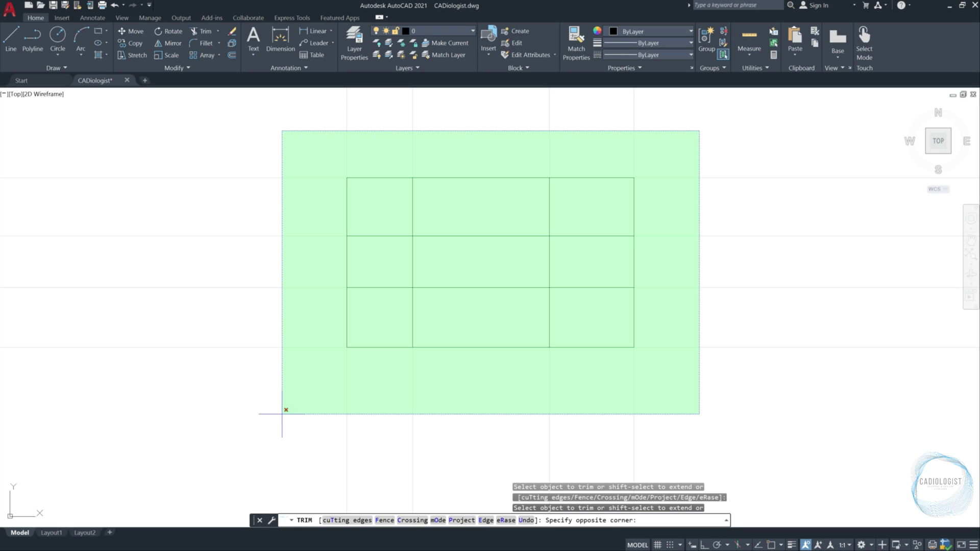
left_click(282, 414)
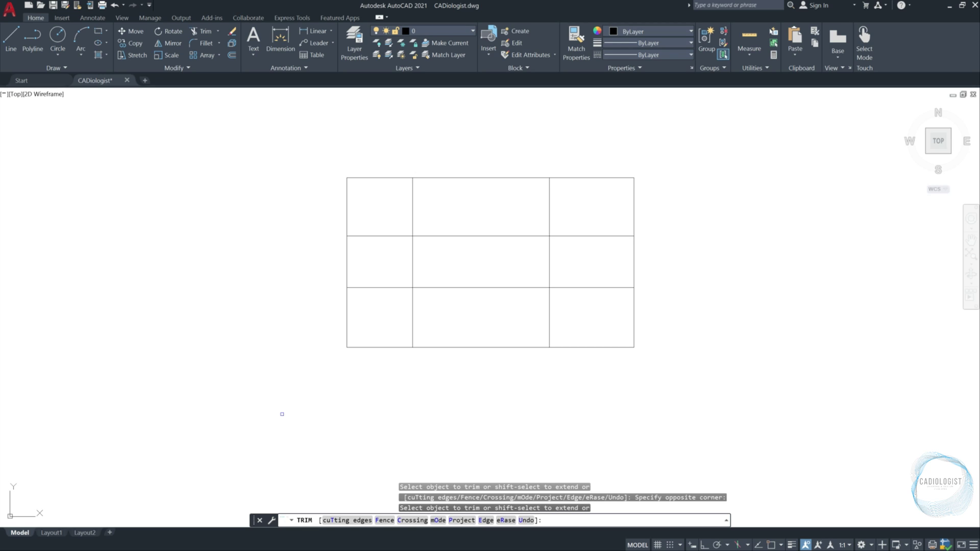
key("Return")
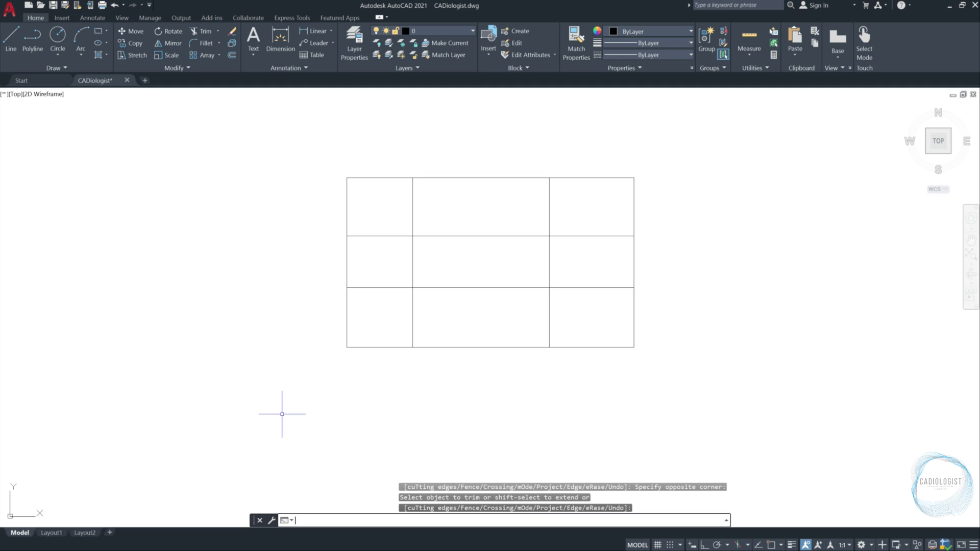
- Undo the previous trim to restore the full construction lines and start TR again
key("ctrl+z")
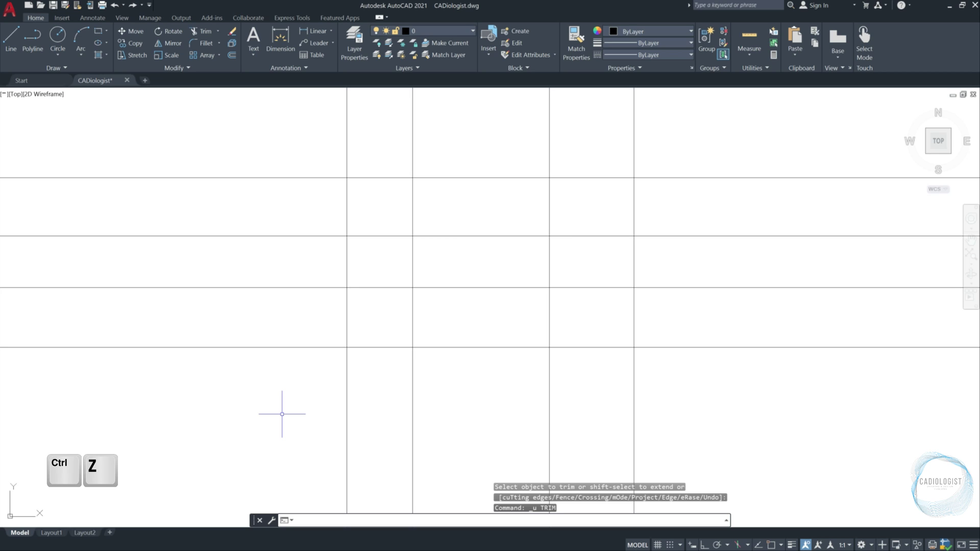
type("tr")
key("Return")
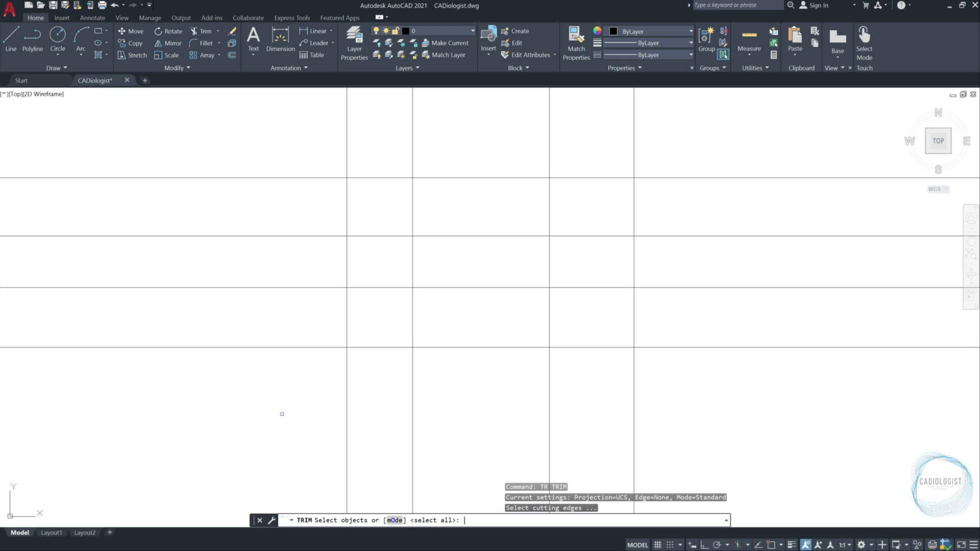
- Switch Trim to Quick mode and sketch a freehand path around the grid to cut the outer ends
type("o")
key("Return")
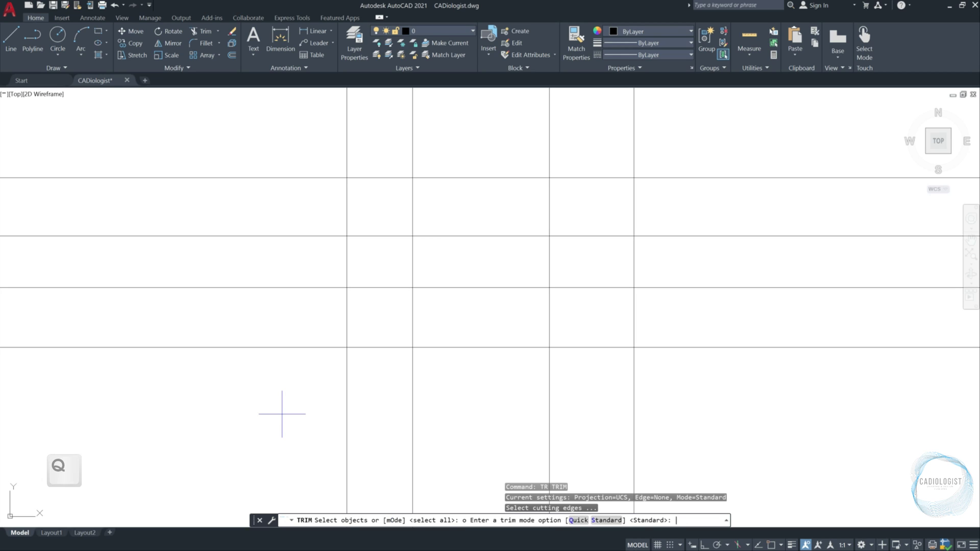
type("q")
key("Return")
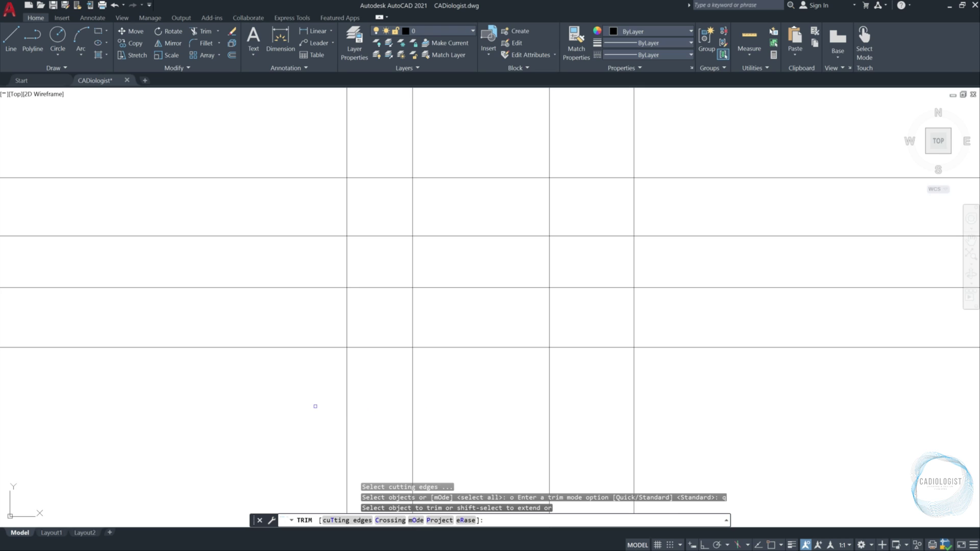
mouse_move(315, 406)
left_mouse_down()
mouse_move(680, 408)
mouse_move(698, 302)
mouse_move(704, 131)
mouse_move(317, 153)
mouse_move(271, 267)
mouse_move(233, 434)
left_mouse_up()
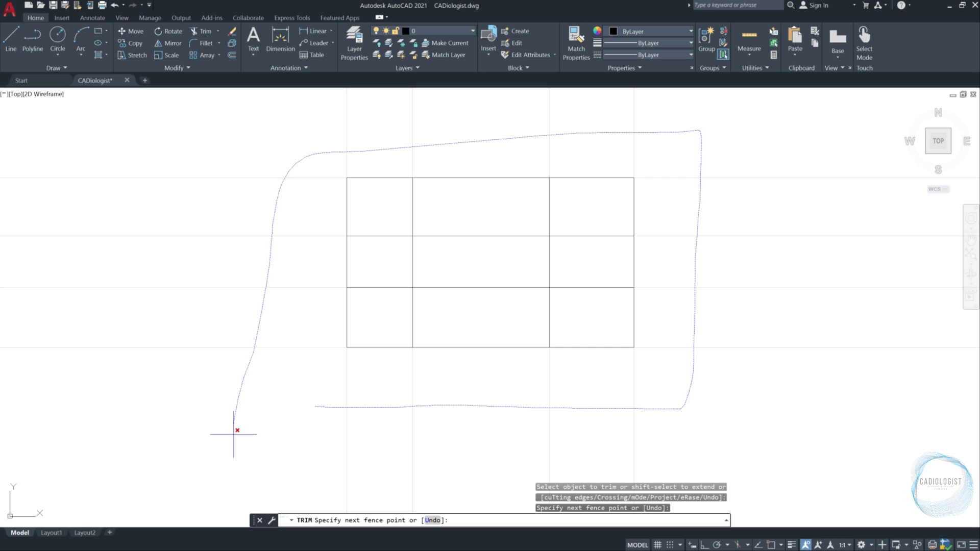
left_click_drag(233, 434, 234, 434)
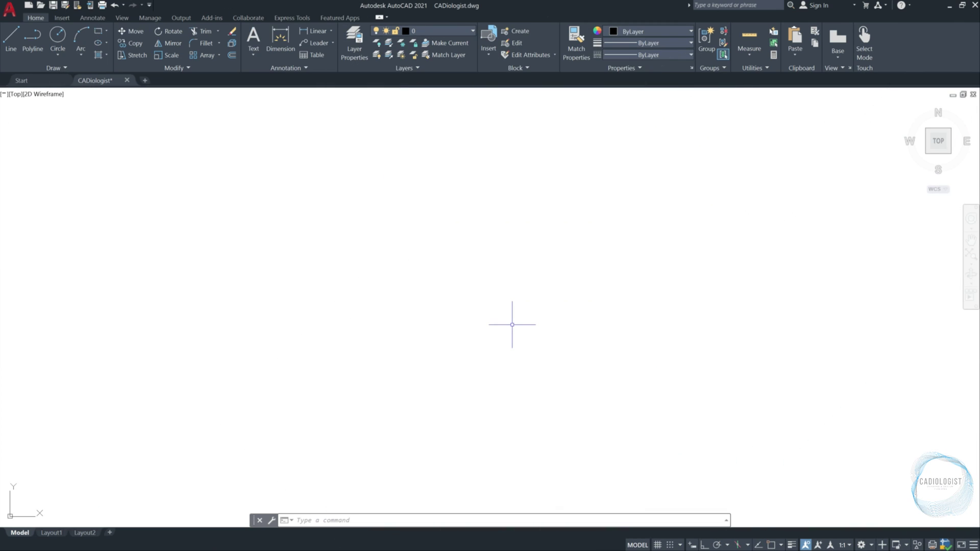
- Draw five parallel construction lines at 30° using XL's Angle option
type("x")
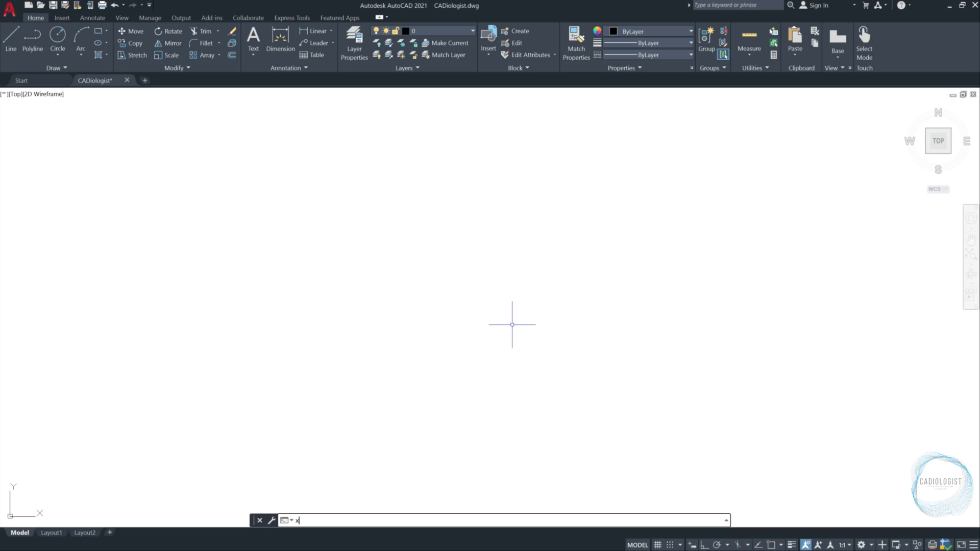
type("l")
key("Return")
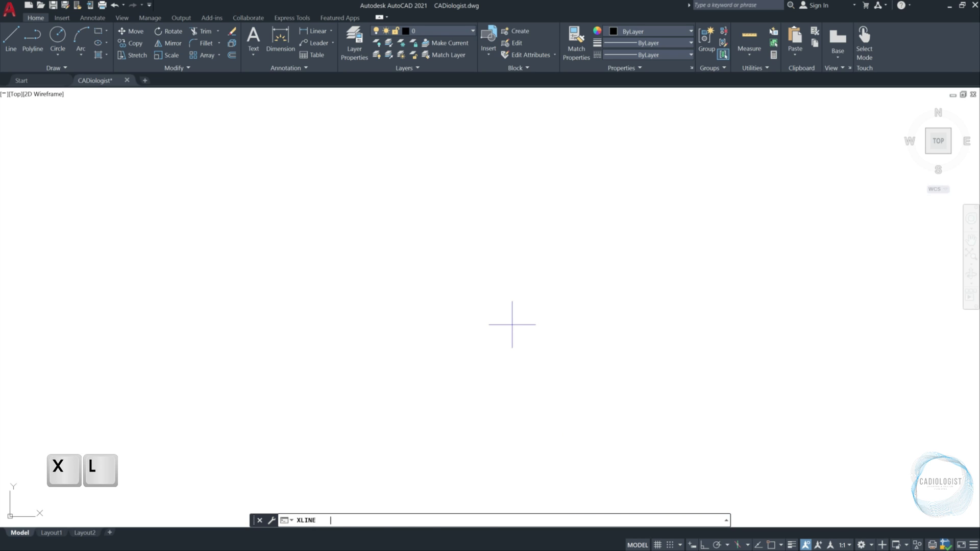
type("a")
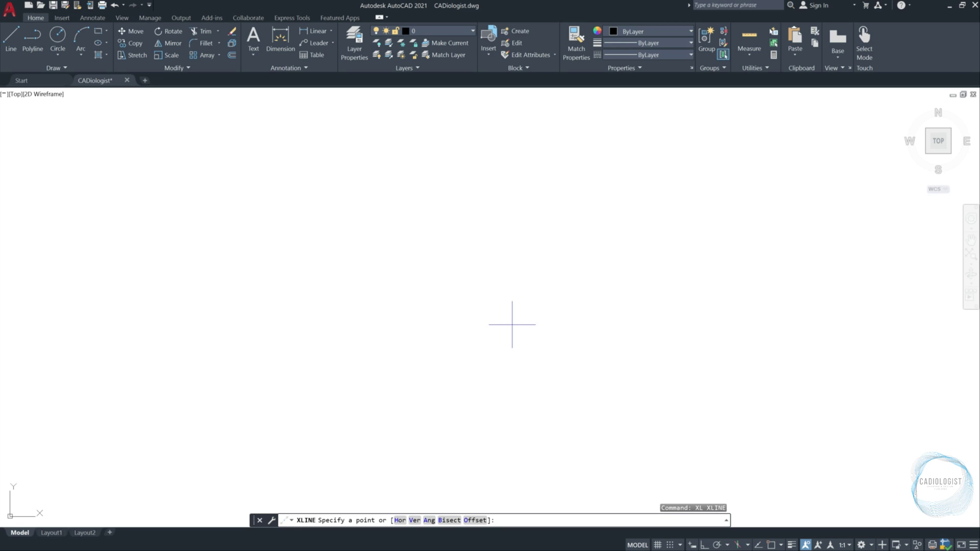
key("Return")
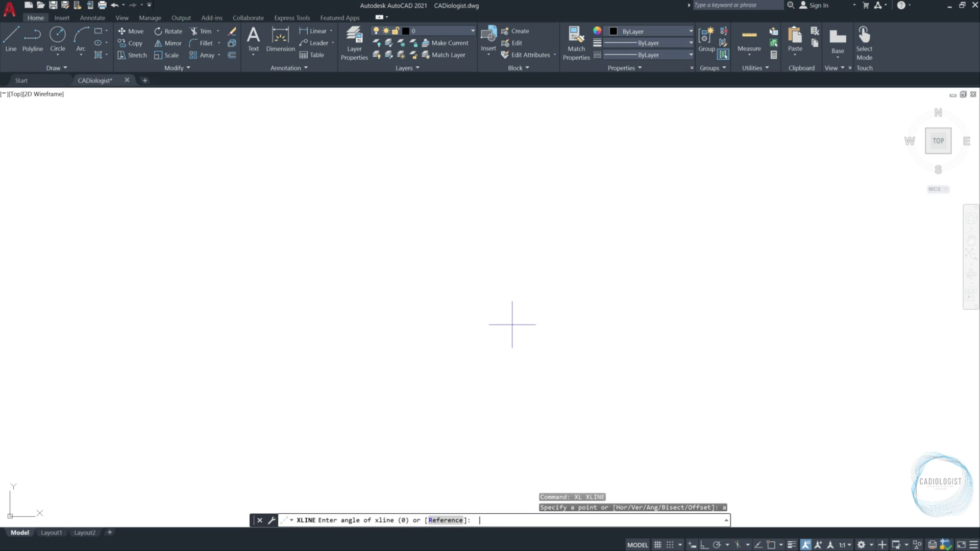
type("30")
key("Return")
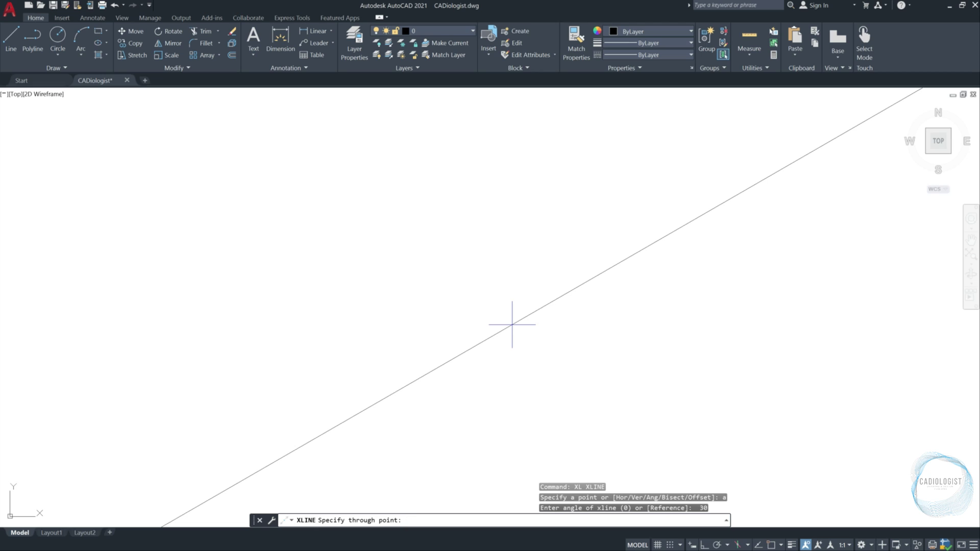
left_click(536, 352)
left_click(521, 316)
left_click(497, 281)
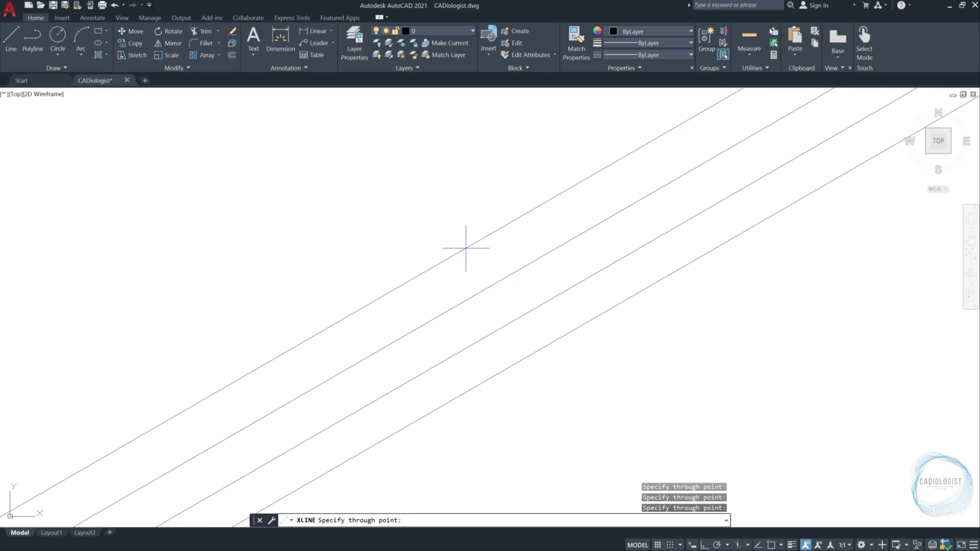
left_click(458, 237)
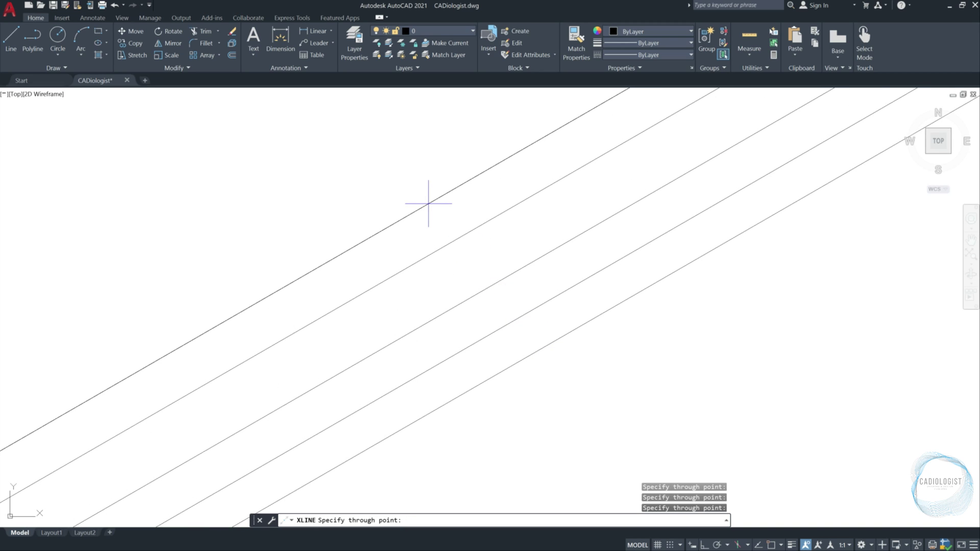
left_click(428, 203)
key("Return")
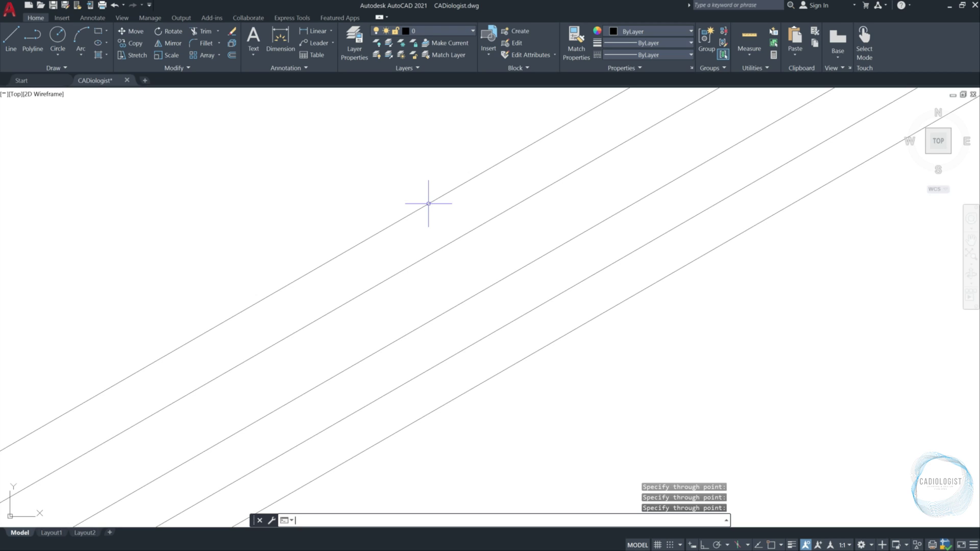
- Draw four parallel construction lines at 160° crossing the 30° set
key("Return")
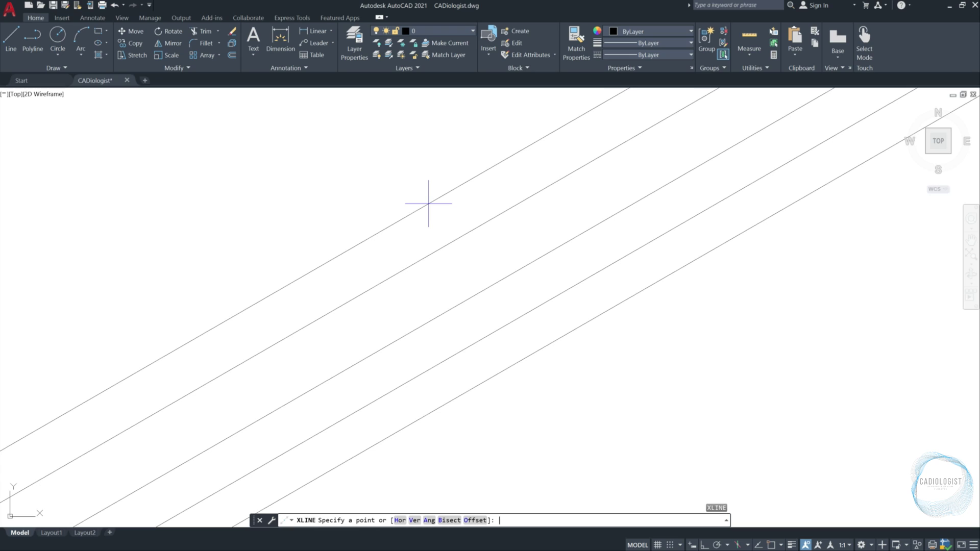
type("a")
key("Return")
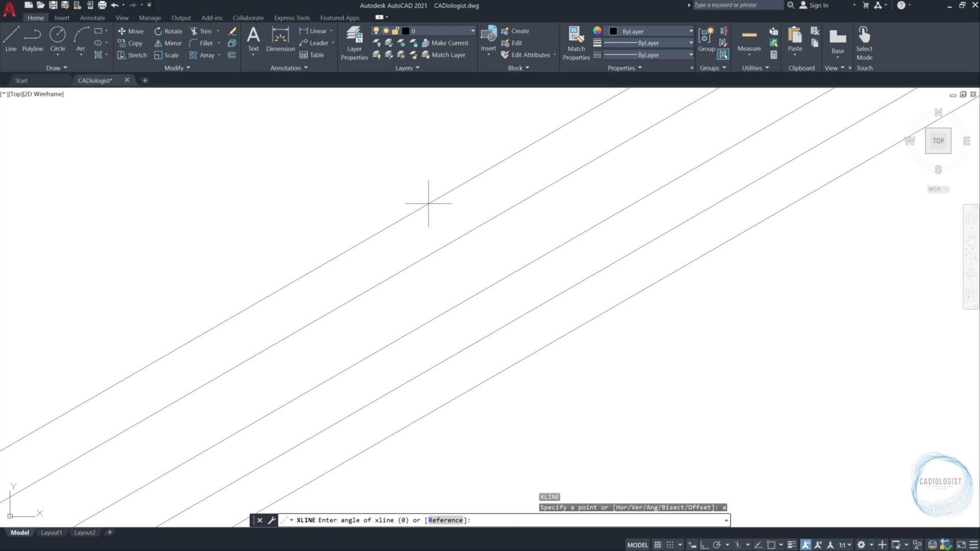
type("160")
key("Return")
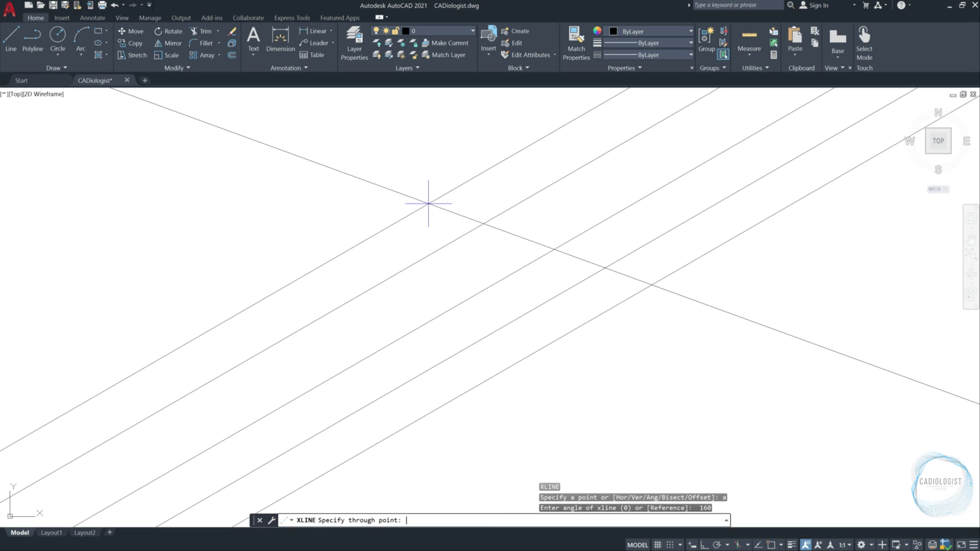
left_click(415, 176)
left_click(389, 198)
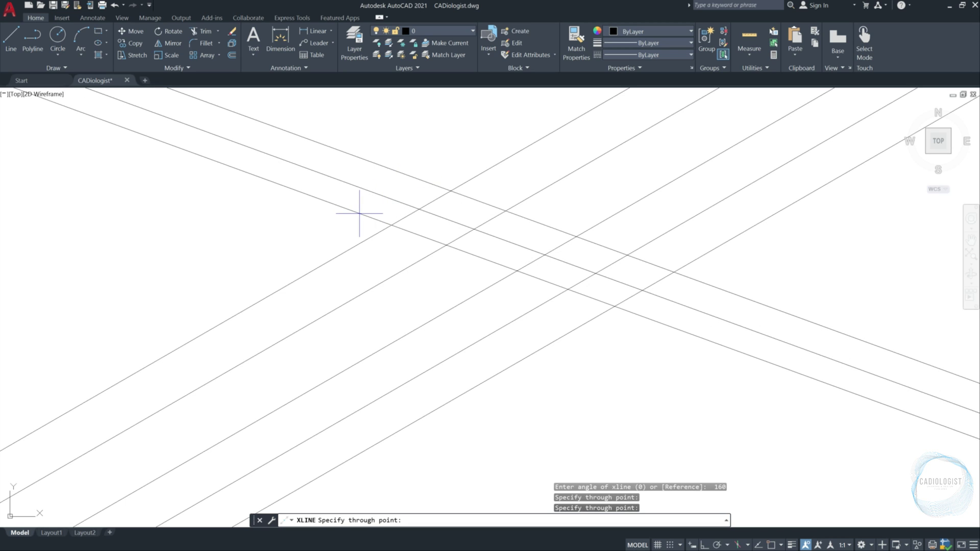
left_click(361, 213)
left_click(307, 234)
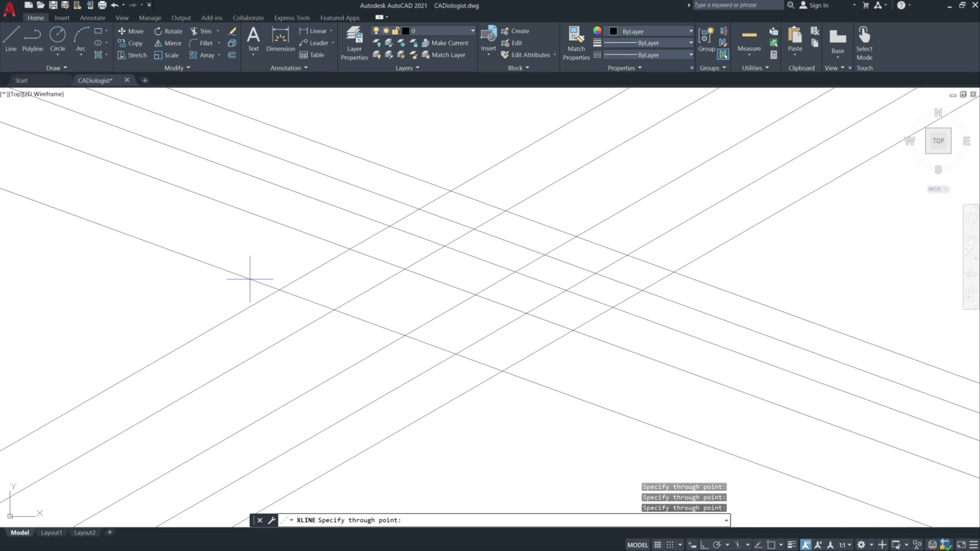